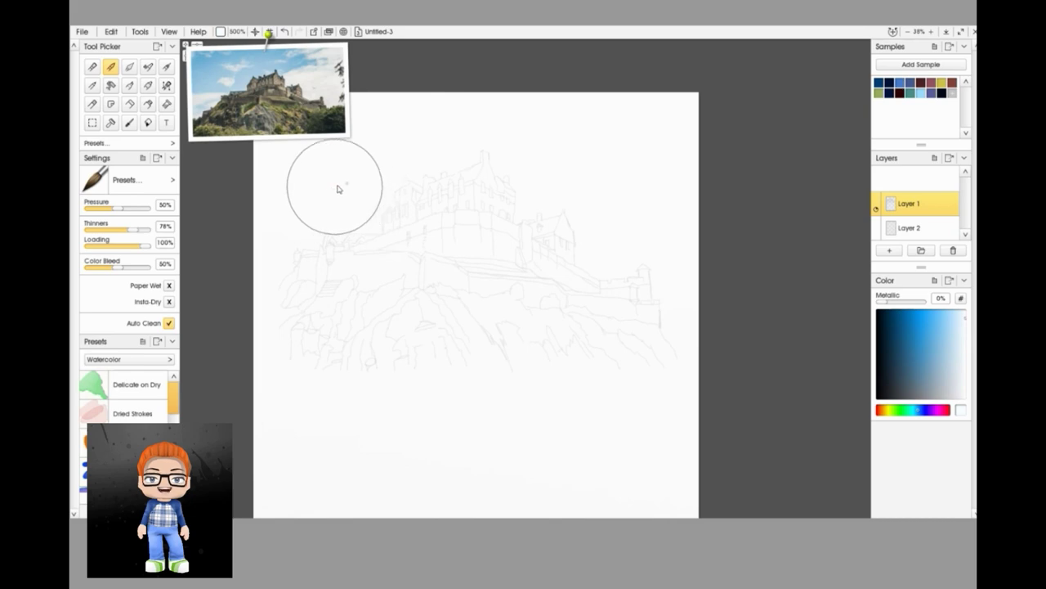
On Layer 2, sample the sky blue from the reference photo and paint a watercolor sky around the castle sketch.
click(903, 227)
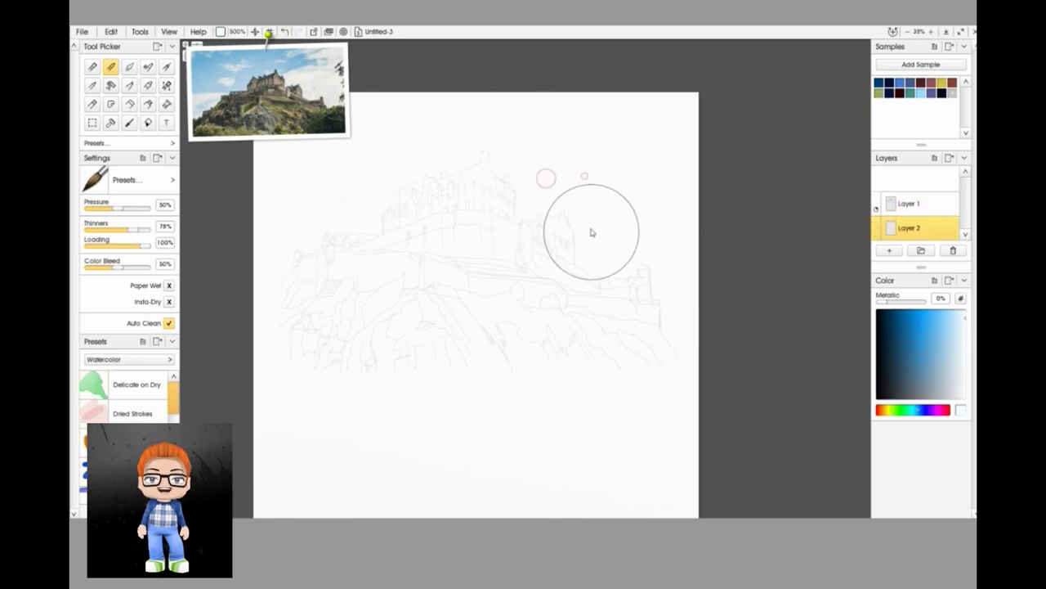
click(304, 69)
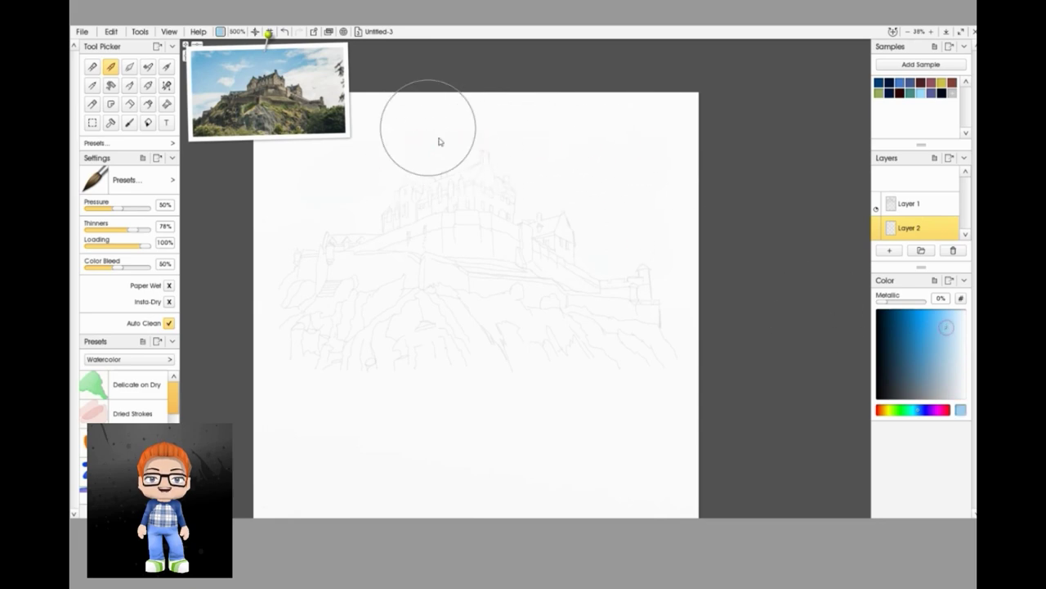
mouse_move(396, 166)
mouse_down()
mouse_move(398, 99)
mouse_move(415, 173)
mouse_move(389, 174)
mouse_move(365, 218)
mouse_move(371, 207)
mouse_move(373, 232)
mouse_move(319, 222)
mouse_move(332, 184)
mouse_move(361, 211)
mouse_move(286, 209)
mouse_move(303, 211)
mouse_move(287, 156)
mouse_move(343, 124)
mouse_move(399, 122)
mouse_move(454, 144)
mouse_move(468, 123)
mouse_move(458, 111)
mouse_move(528, 113)
mouse_move(554, 153)
mouse_move(517, 214)
mouse_move(549, 202)
mouse_move(594, 128)
mouse_move(657, 121)
mouse_move(618, 135)
mouse_move(598, 216)
mouse_move(616, 156)
mouse_up()
mouse_move(585, 260)
mouse_down()
mouse_move(624, 269)
mouse_move(584, 250)
mouse_move(654, 288)
mouse_up()
mouse_move(285, 230)
mouse_down()
mouse_move(283, 269)
mouse_move(315, 240)
mouse_up()
Paint soft clouds into the sky around the castle with very pale blue watercolor.
click(963, 330)
click(348, 175)
mouse_move(329, 198)
mouse_down()
mouse_move(294, 205)
mouse_move(383, 198)
mouse_move(408, 167)
mouse_move(475, 156)
mouse_move(576, 199)
mouse_move(560, 190)
mouse_move(550, 156)
mouse_move(485, 140)
mouse_move(613, 199)
mouse_move(631, 190)
mouse_move(609, 168)
mouse_move(648, 143)
mouse_move(582, 211)
mouse_move(631, 255)
mouse_move(608, 188)
mouse_move(617, 238)
mouse_up()
click(960, 336)
mouse_move(522, 166)
mouse_down()
mouse_move(458, 150)
mouse_move(457, 166)
mouse_up()
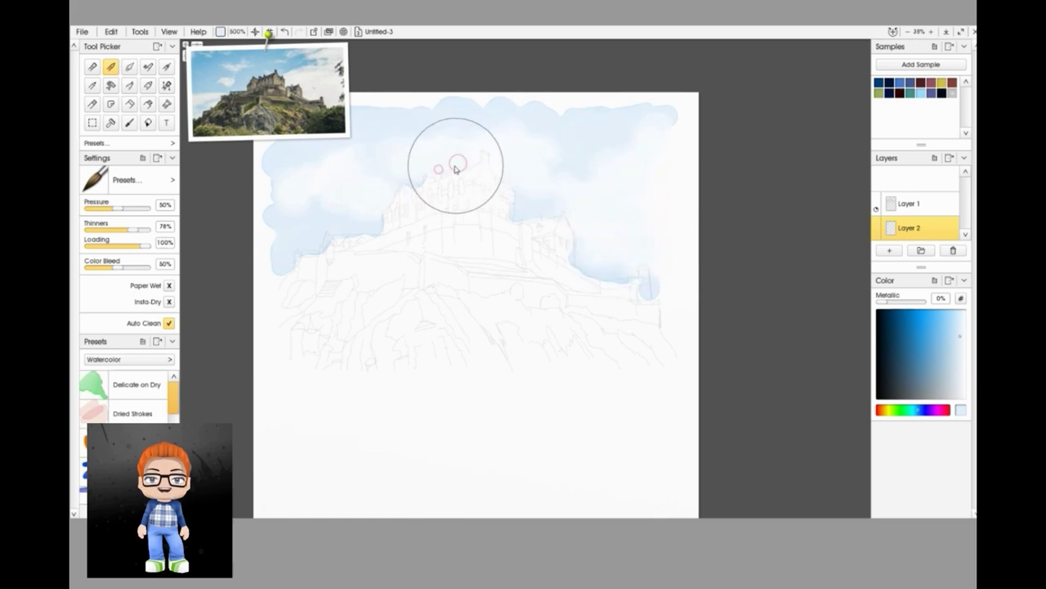
drag(327, 194, 355, 205)
Glaze a light cyan tint over the sky on both sides of the castle and along its outline.
click(915, 409)
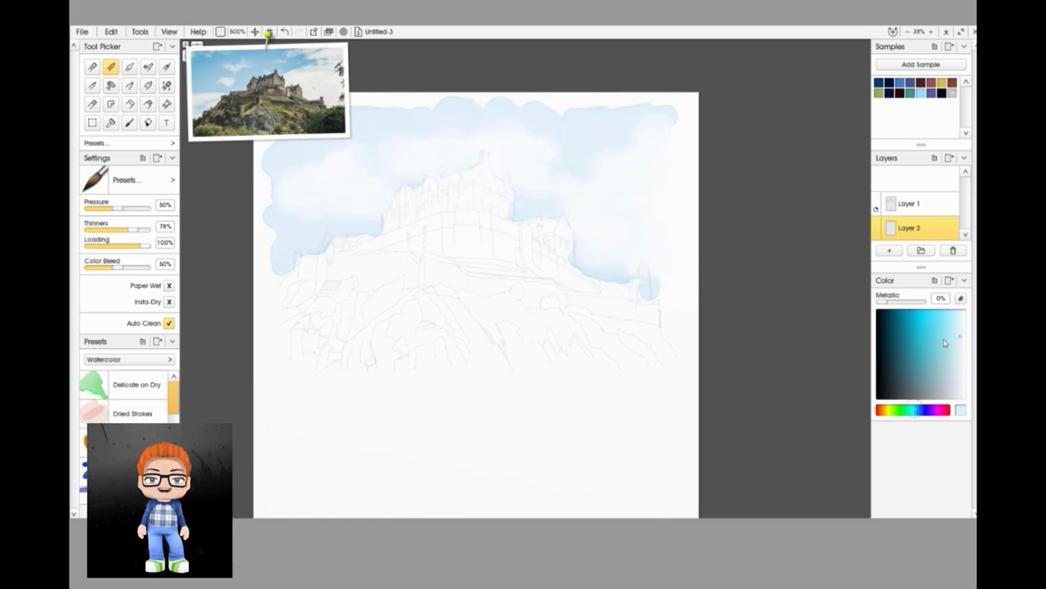
click(953, 320)
mouse_move(590, 132)
mouse_down()
mouse_move(641, 132)
mouse_move(586, 143)
mouse_up()
mouse_move(589, 260)
mouse_down()
mouse_move(577, 244)
mouse_move(591, 269)
mouse_move(578, 263)
mouse_up()
drag(645, 289, 648, 282)
mouse_move(412, 184)
mouse_down()
mouse_move(372, 227)
mouse_move(299, 234)
mouse_move(286, 262)
mouse_up()
mouse_move(594, 149)
mouse_down()
mouse_move(543, 211)
mouse_move(592, 157)
mouse_up()
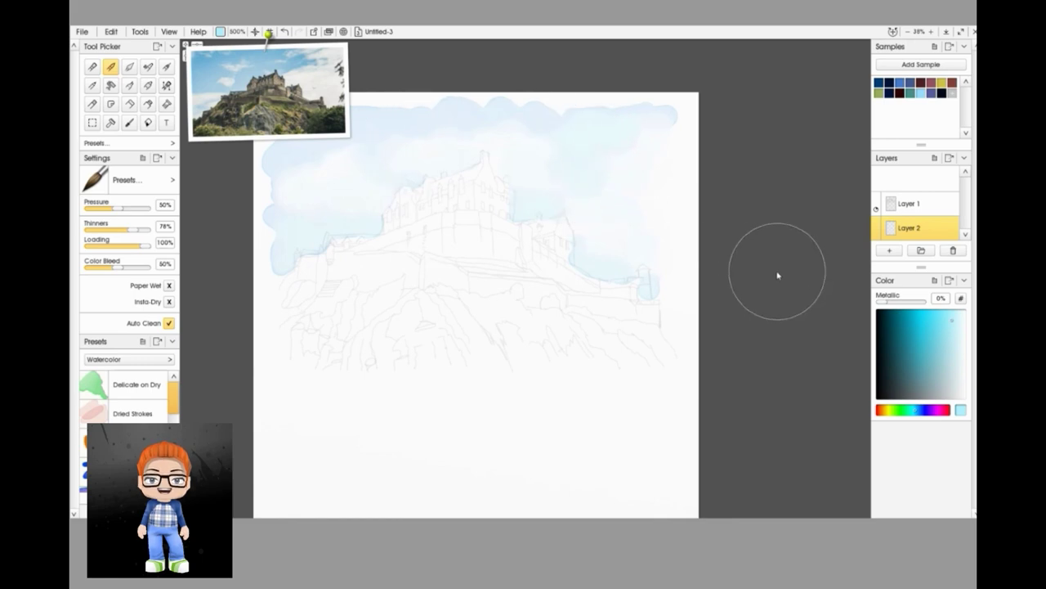
Blend the outer edges of the sky wash into the paper with the Harsh Chaos palette knife.
click(129, 67)
drag(171, 386, 175, 401)
click(175, 404)
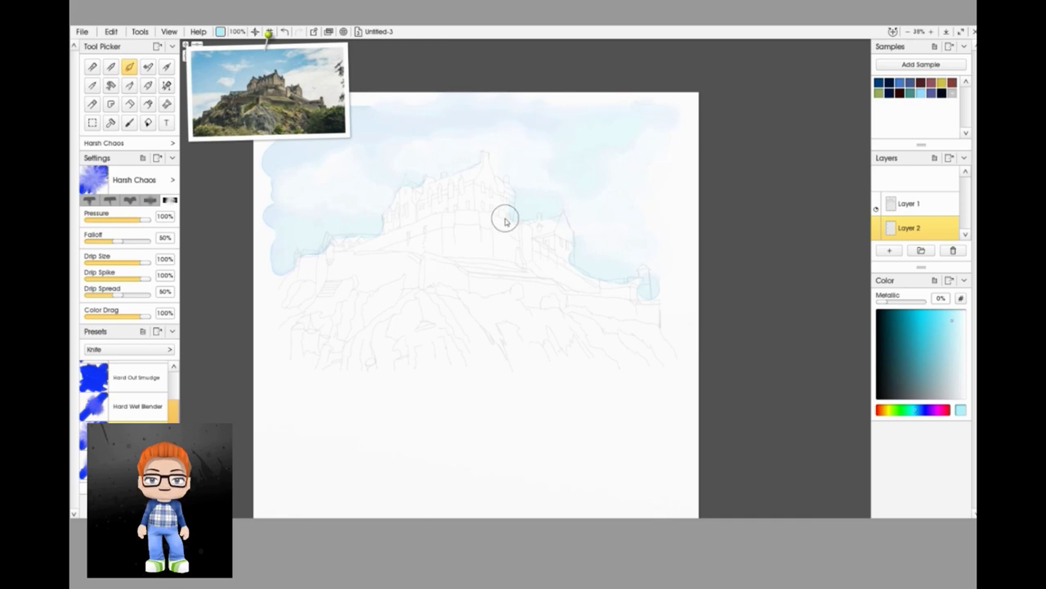
drag(249, 206, 263, 175)
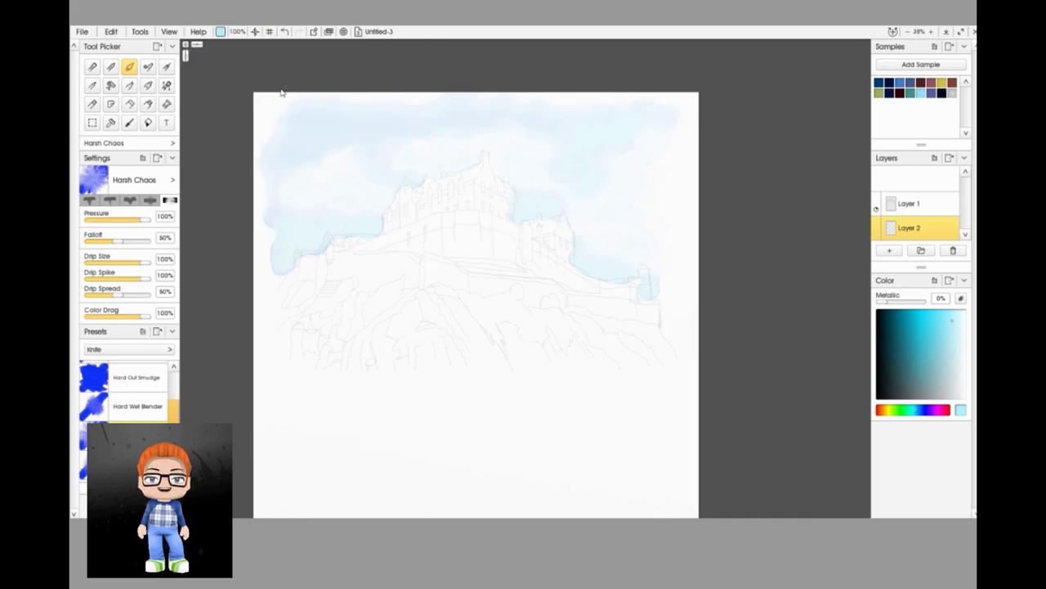
drag(282, 93, 297, 105)
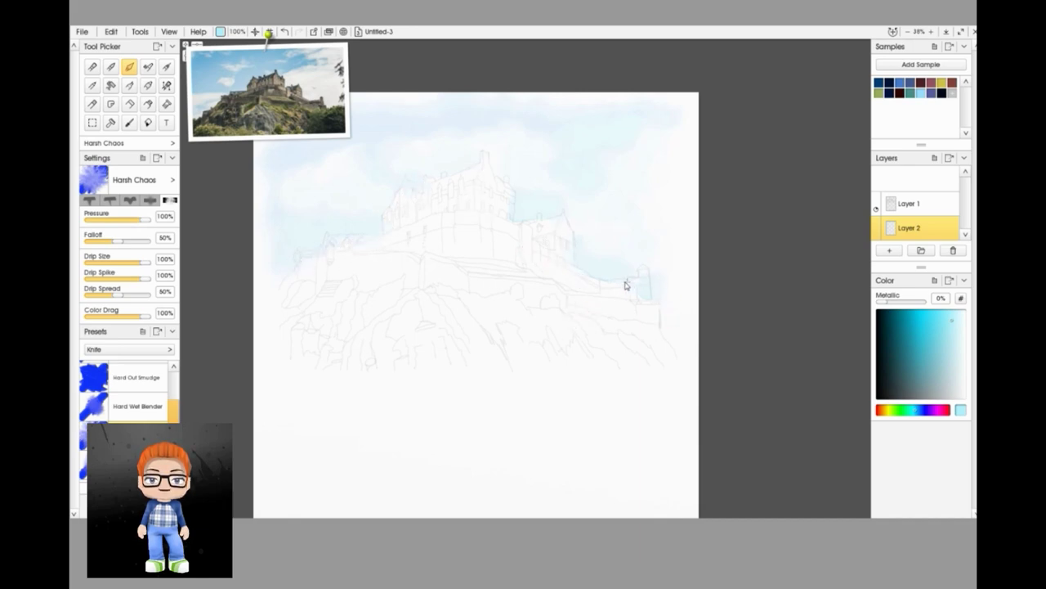
Wash the castle in light warm grey watercolor and the rocky hill beneath it in light blue-grey.
click(110, 66)
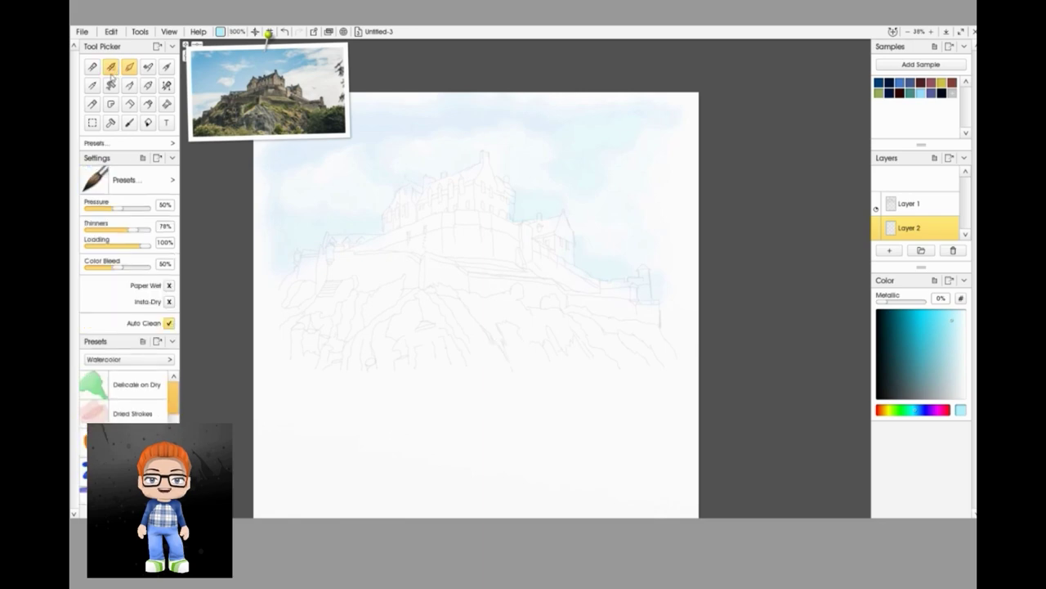
click(942, 386)
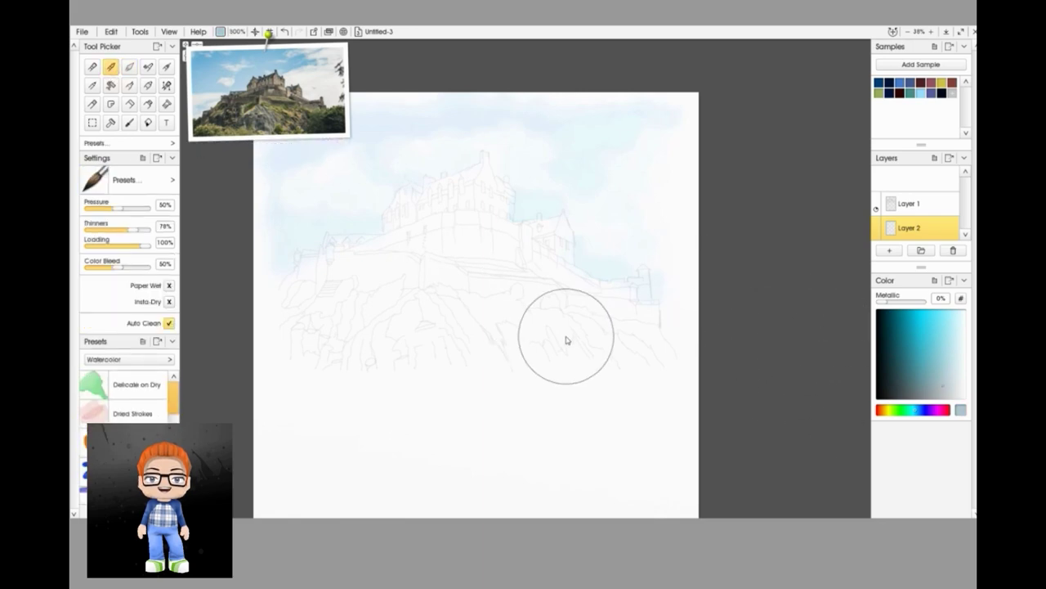
click(883, 412)
click(885, 410)
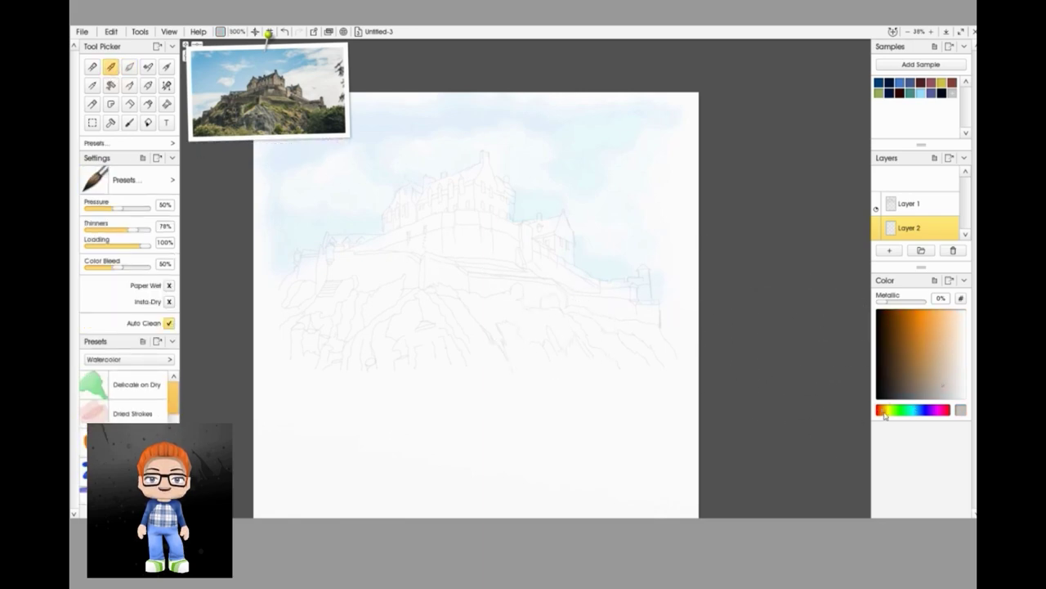
mouse_move(446, 216)
mouse_down()
mouse_move(422, 209)
mouse_move(483, 194)
mouse_move(407, 204)
mouse_move(399, 221)
mouse_move(469, 196)
mouse_move(427, 239)
mouse_move(395, 227)
mouse_move(476, 229)
mouse_move(523, 250)
mouse_move(560, 239)
mouse_move(576, 286)
mouse_move(638, 319)
mouse_move(453, 282)
mouse_move(488, 263)
mouse_move(396, 253)
mouse_move(341, 262)
mouse_move(293, 296)
mouse_move(407, 280)
mouse_up()
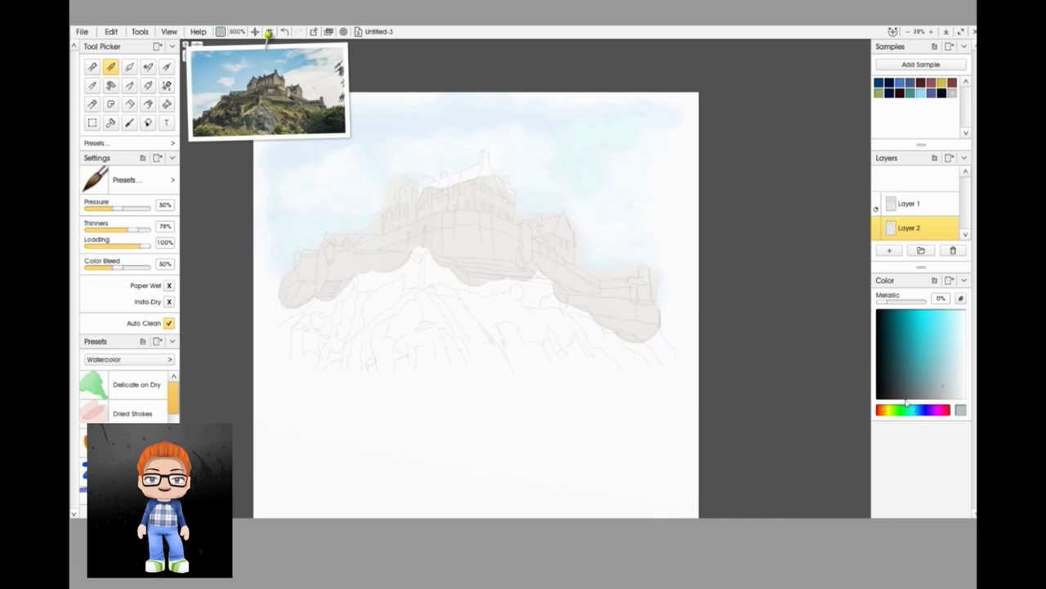
mouse_move(451, 217)
mouse_down()
mouse_move(486, 178)
mouse_move(407, 249)
mouse_move(423, 272)
mouse_move(388, 282)
mouse_move(450, 337)
mouse_move(417, 351)
mouse_move(491, 369)
mouse_move(363, 358)
mouse_move(395, 331)
mouse_move(595, 329)
mouse_move(594, 355)
mouse_move(516, 342)
mouse_move(522, 363)
mouse_move(335, 324)
mouse_move(320, 354)
mouse_move(352, 331)
mouse_move(379, 284)
mouse_move(299, 303)
mouse_move(542, 252)
mouse_move(530, 278)
mouse_move(564, 289)
mouse_move(484, 275)
mouse_move(381, 279)
mouse_move(619, 324)
mouse_move(664, 366)
mouse_up()
Paint muted green grass patches across the rocky hill and soften the hill's edges with the Harsh Chaos palette knife.
click(895, 410)
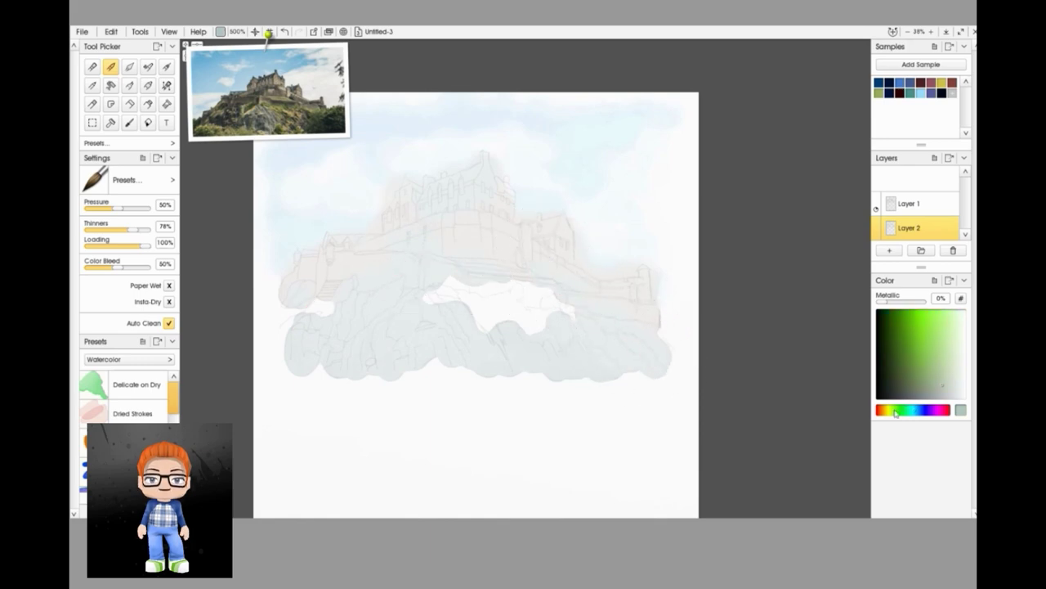
mouse_move(386, 308)
mouse_down()
mouse_move(490, 319)
mouse_move(536, 317)
mouse_move(524, 302)
mouse_move(576, 315)
mouse_up()
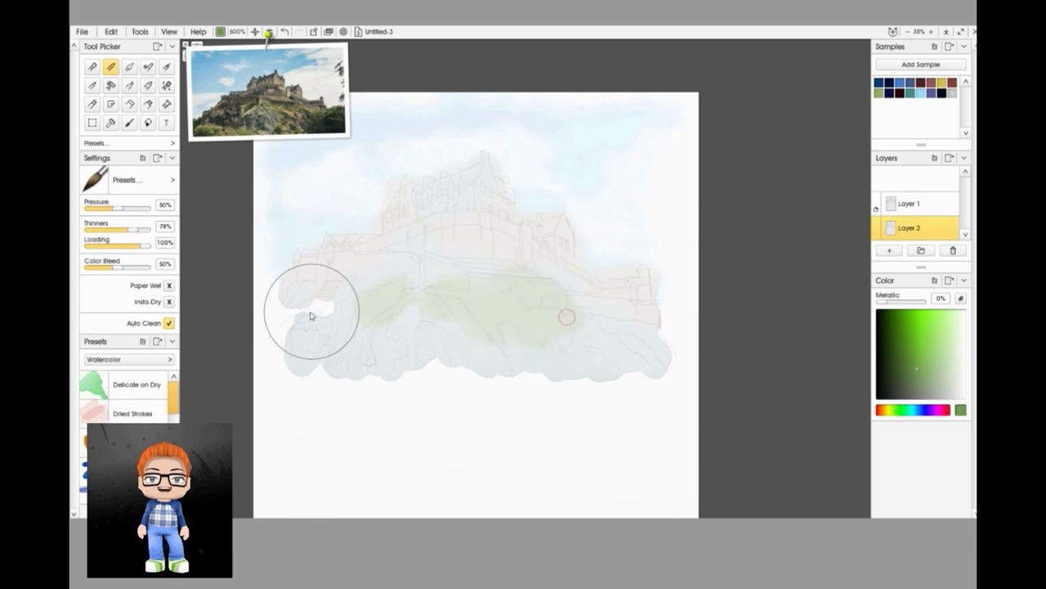
mouse_move(310, 315)
mouse_down()
mouse_move(290, 334)
mouse_move(380, 341)
mouse_move(318, 342)
mouse_move(381, 351)
mouse_up()
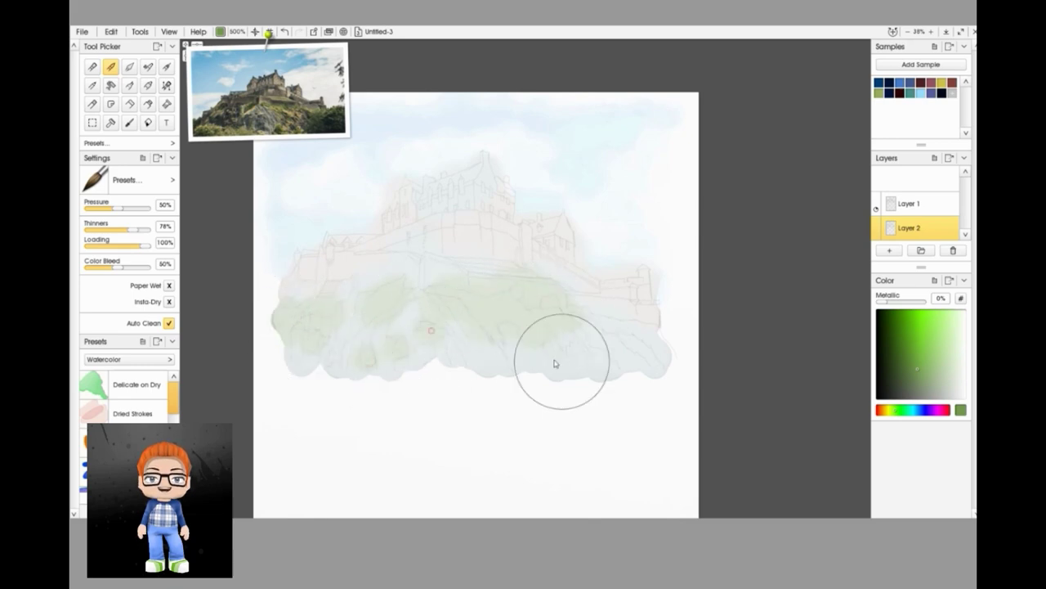
mouse_move(636, 355)
mouse_down()
mouse_move(576, 327)
mouse_move(634, 338)
mouse_up()
mouse_move(471, 265)
mouse_down()
mouse_move(487, 271)
mouse_move(461, 268)
mouse_up()
drag(373, 256, 400, 259)
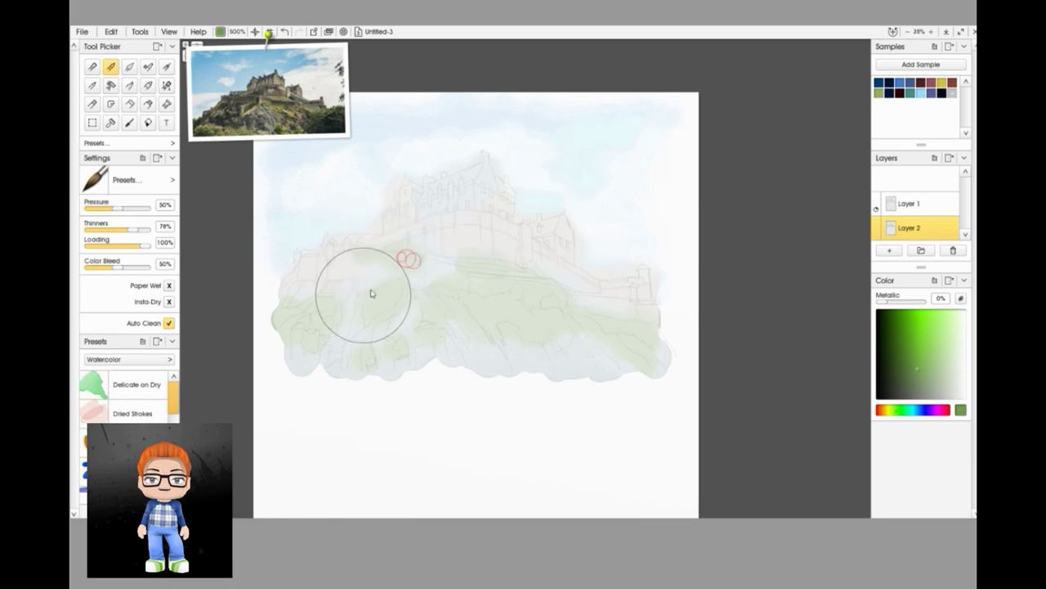
key(k)
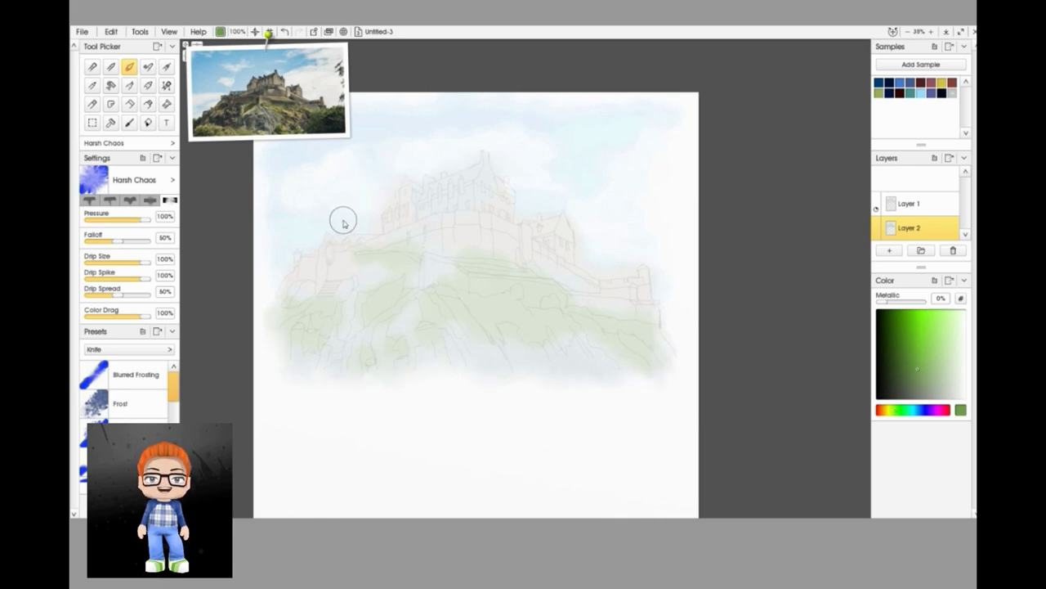
Add a new layer above Layer 2 and set the watercolor brush size to 100%.
click(890, 251)
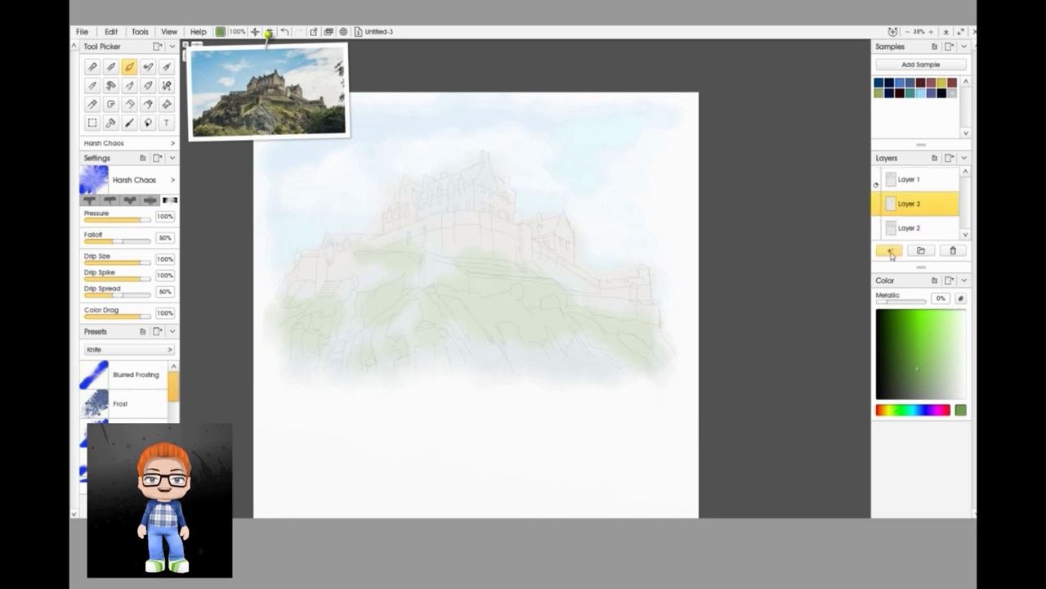
click(112, 68)
click(237, 32)
click(508, 303)
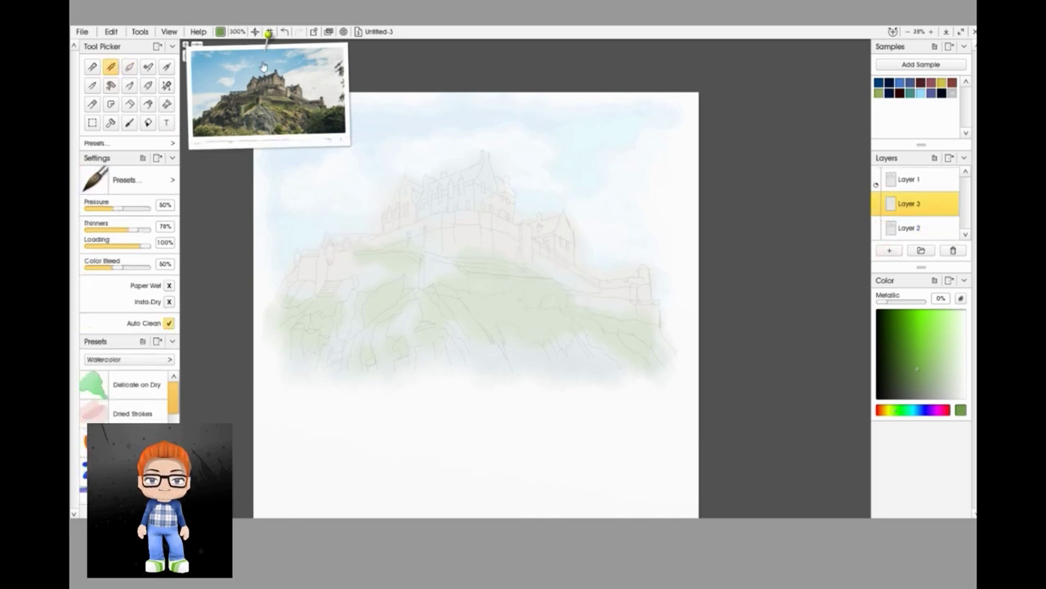
click(238, 32)
text(100)
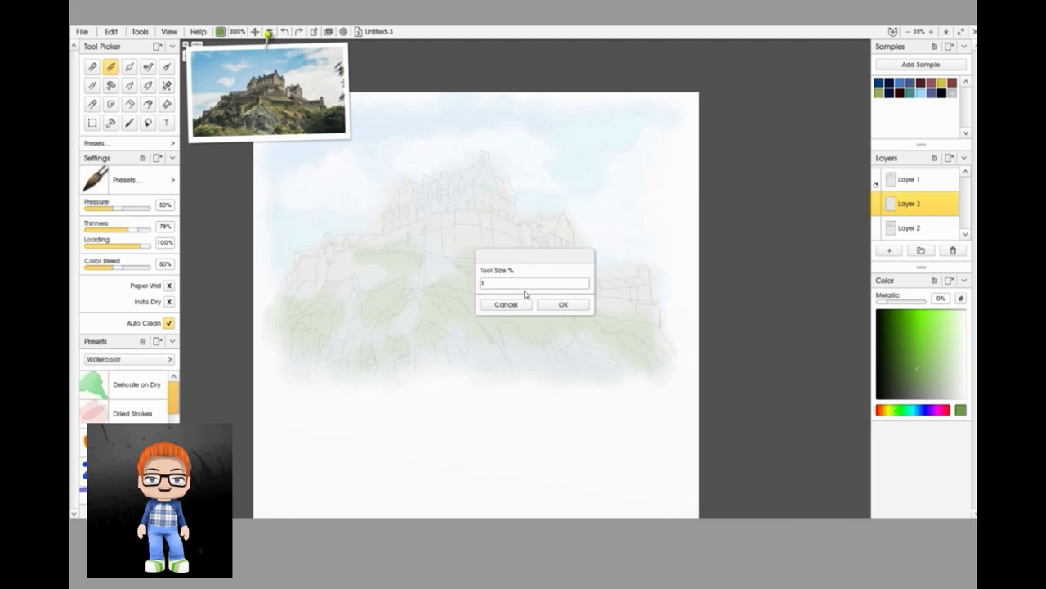
click(562, 303)
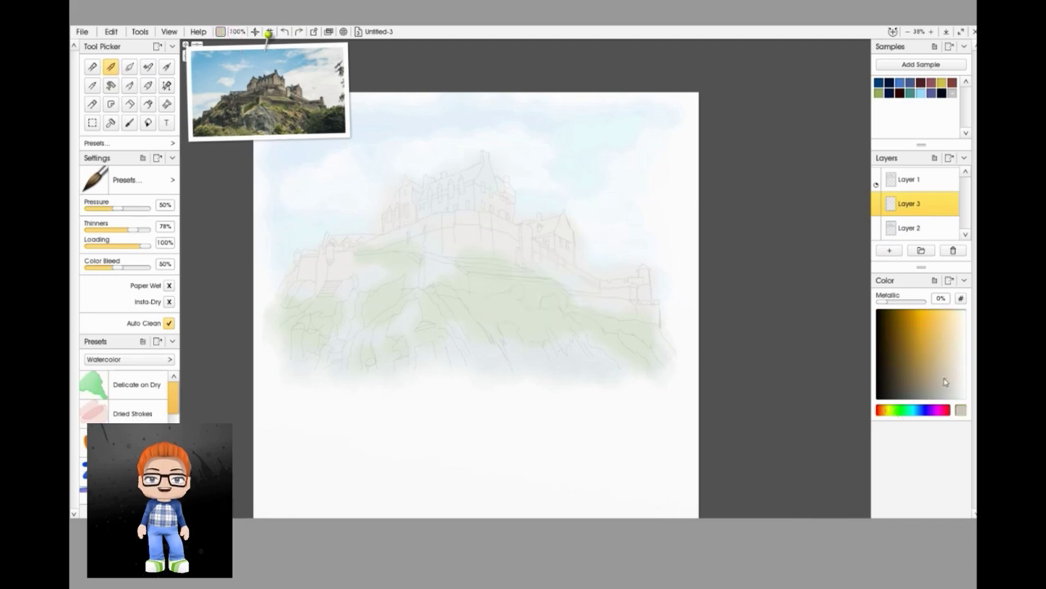
Paint the walls of the upper castle buildings in light beige-grey watercolor and adjust the pinned reference photo.
click(887, 410)
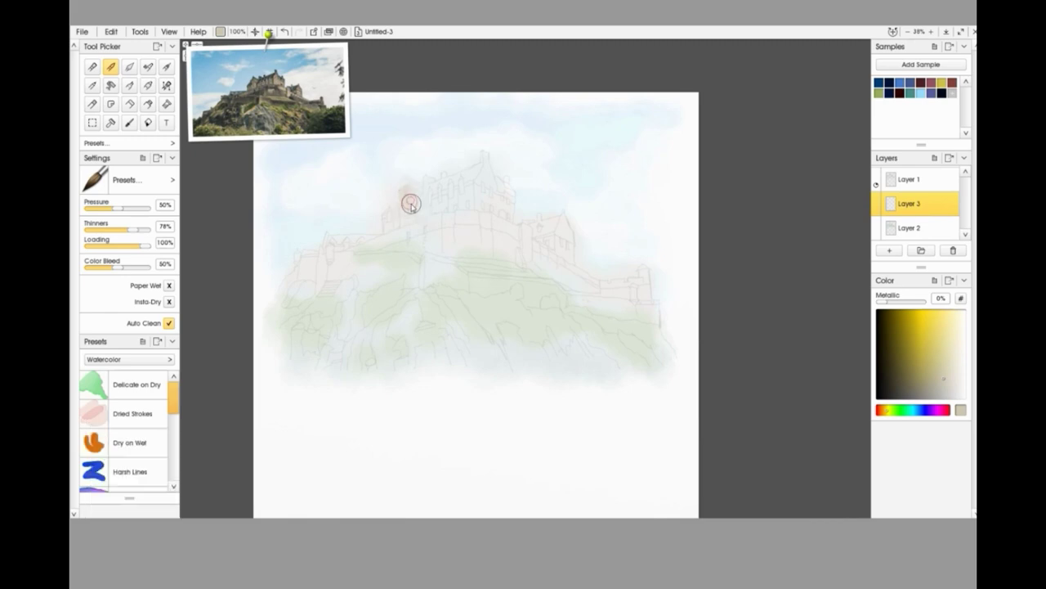
drag(412, 205, 402, 209)
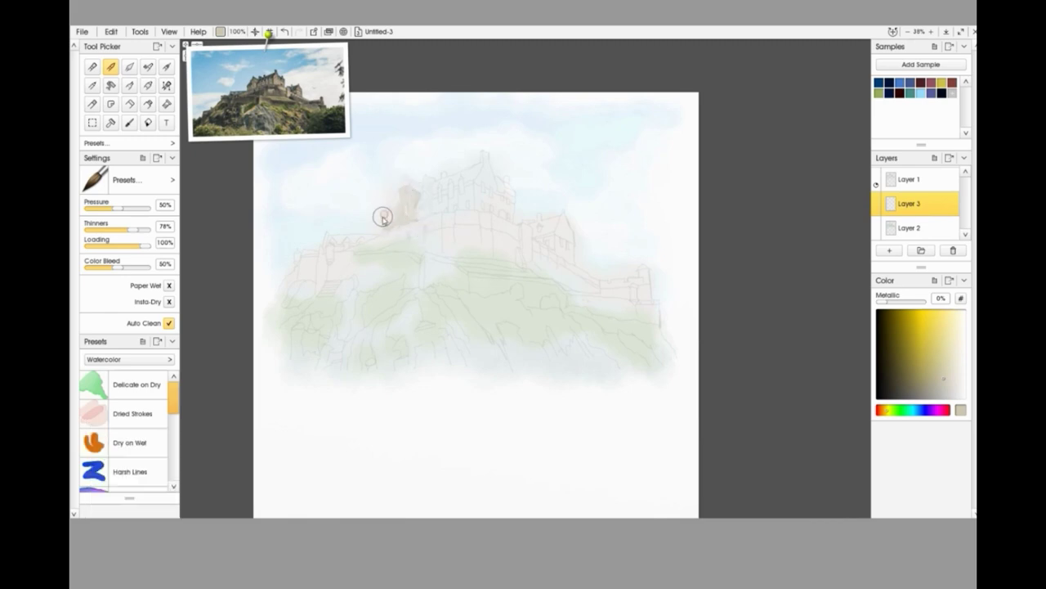
mouse_move(382, 217)
mouse_down()
mouse_move(385, 230)
mouse_move(395, 213)
mouse_move(429, 201)
mouse_up()
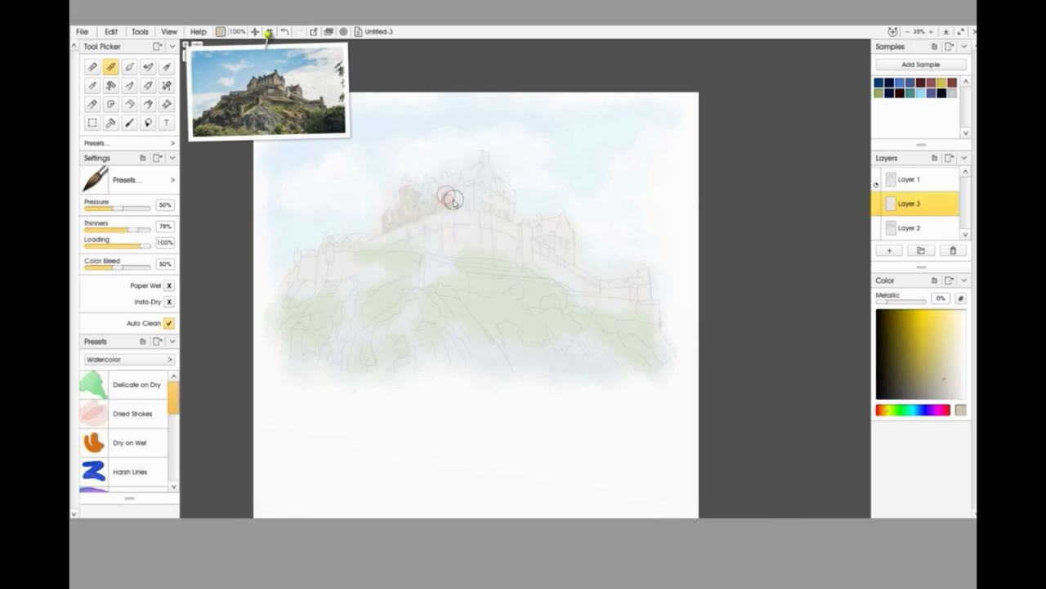
drag(454, 200, 473, 202)
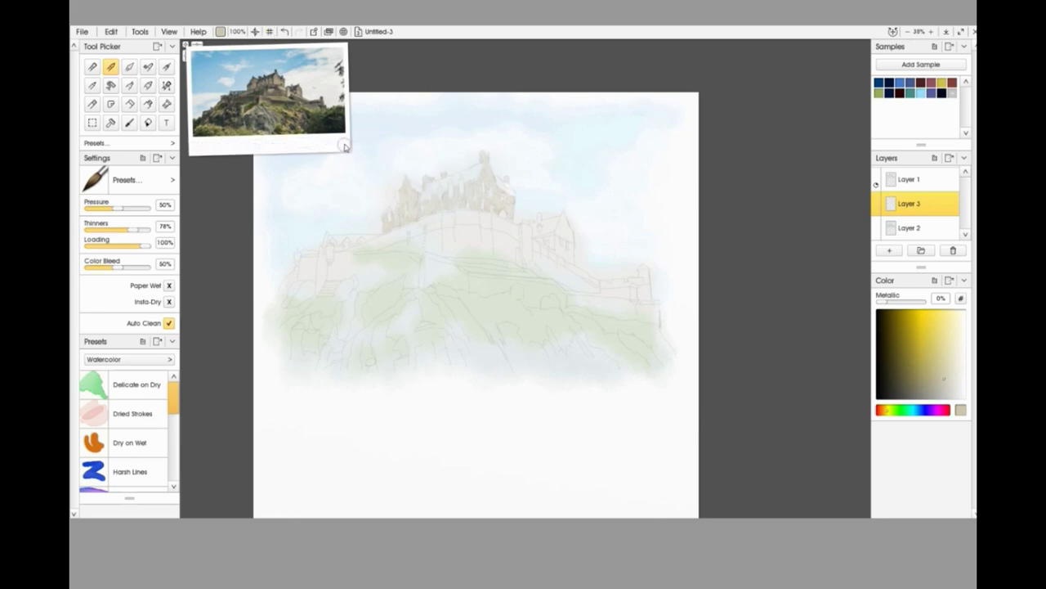
mouse_move(345, 145)
mouse_down()
mouse_move(350, 104)
mouse_move(368, 84)
mouse_move(336, 136)
mouse_up()
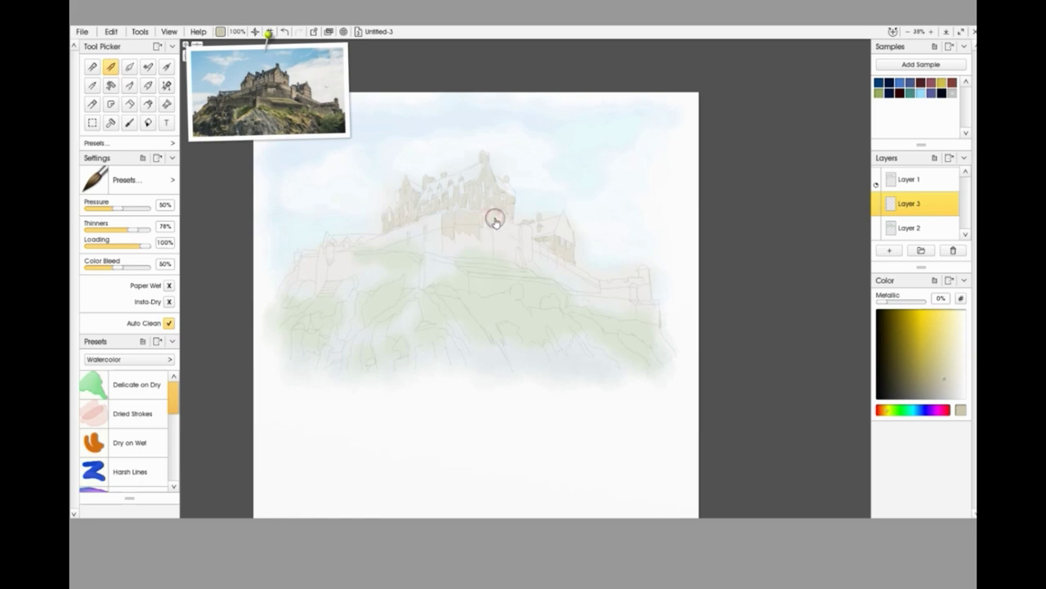
Add beige-grey shading to the long rampart, the outlying buildings and the stonework along the hill's upper edge.
mouse_move(520, 253)
mouse_down()
mouse_move(530, 223)
mouse_move(540, 267)
mouse_move(536, 249)
mouse_move(606, 294)
mouse_move(586, 272)
mouse_move(612, 288)
mouse_move(619, 283)
mouse_move(602, 282)
mouse_move(640, 282)
mouse_up()
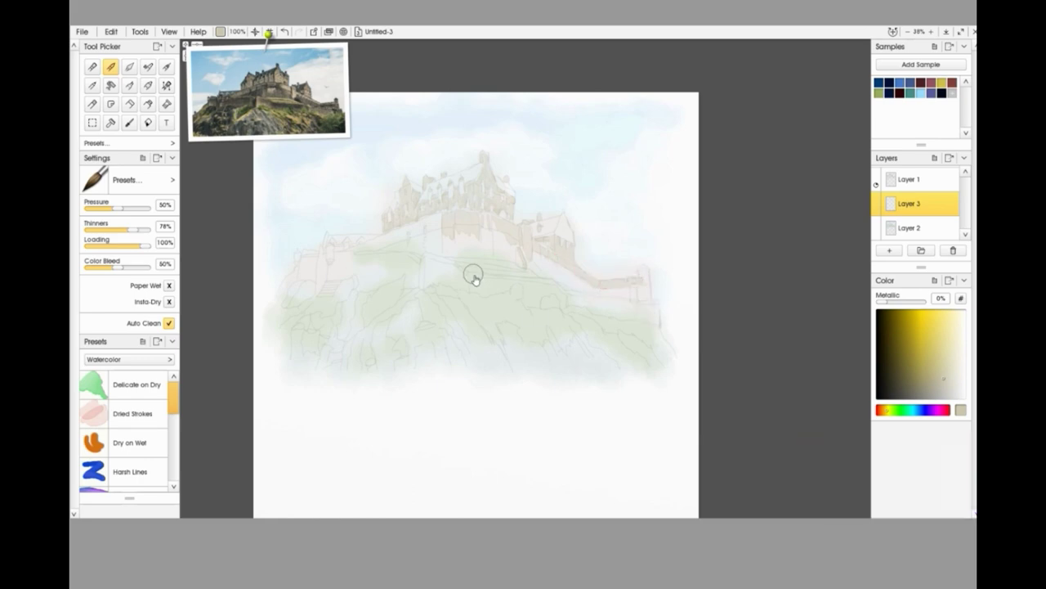
mouse_move(427, 261)
mouse_down()
mouse_move(466, 271)
mouse_move(438, 273)
mouse_move(455, 291)
mouse_move(417, 276)
mouse_up()
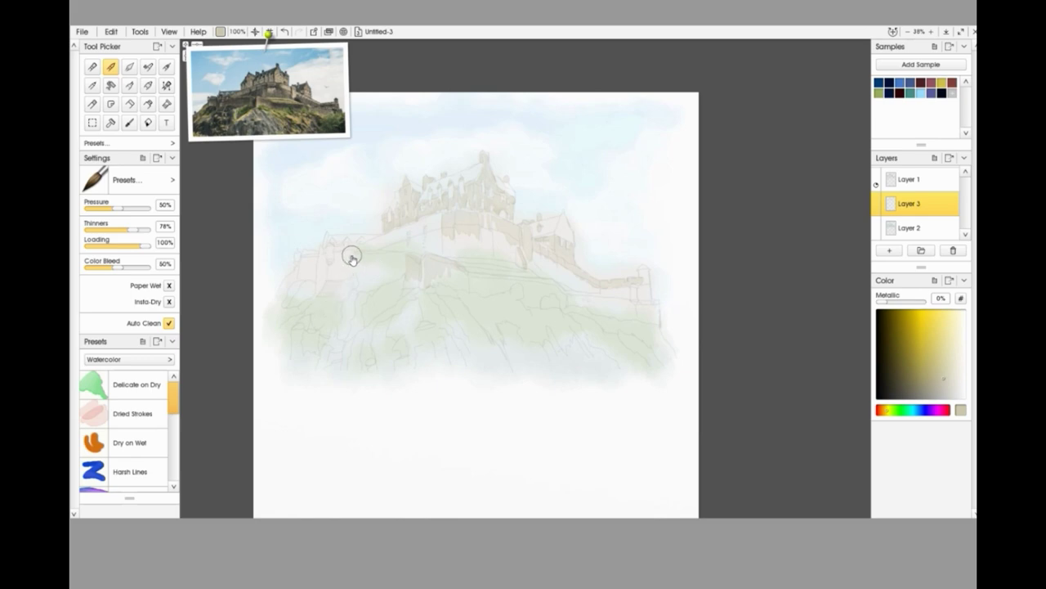
mouse_move(346, 272)
mouse_down()
mouse_move(340, 247)
mouse_move(327, 277)
mouse_move(300, 271)
mouse_move(321, 260)
mouse_move(324, 272)
mouse_move(330, 242)
mouse_up()
drag(306, 278, 306, 257)
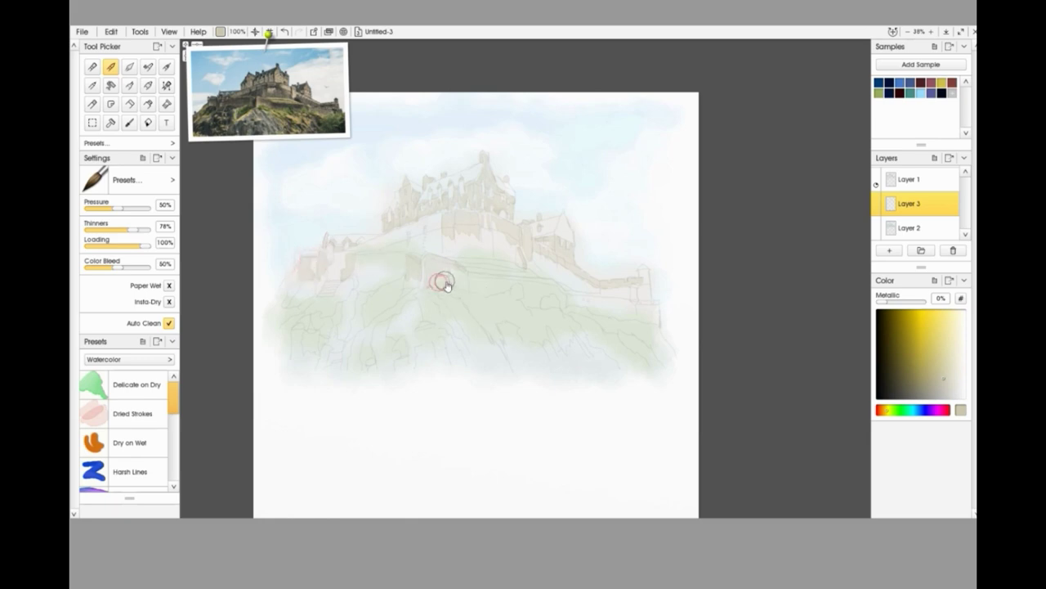
drag(445, 282, 486, 299)
drag(566, 305, 567, 308)
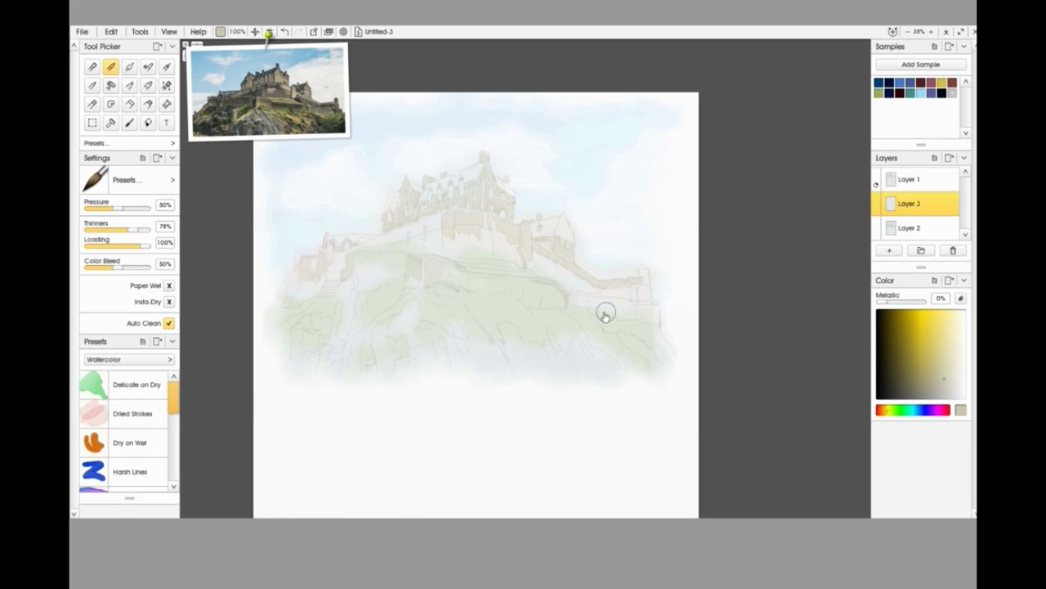
drag(651, 302, 652, 306)
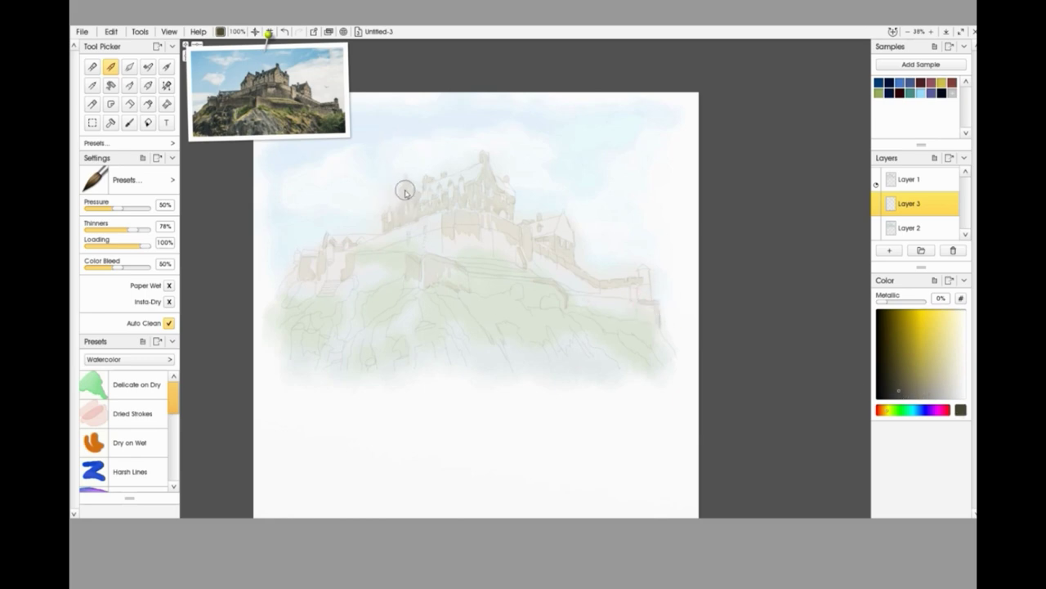
Paint the castle roofs and darker wall details in dark olive-grey watercolor.
drag(396, 196, 393, 207)
drag(390, 210, 393, 202)
drag(434, 189, 452, 184)
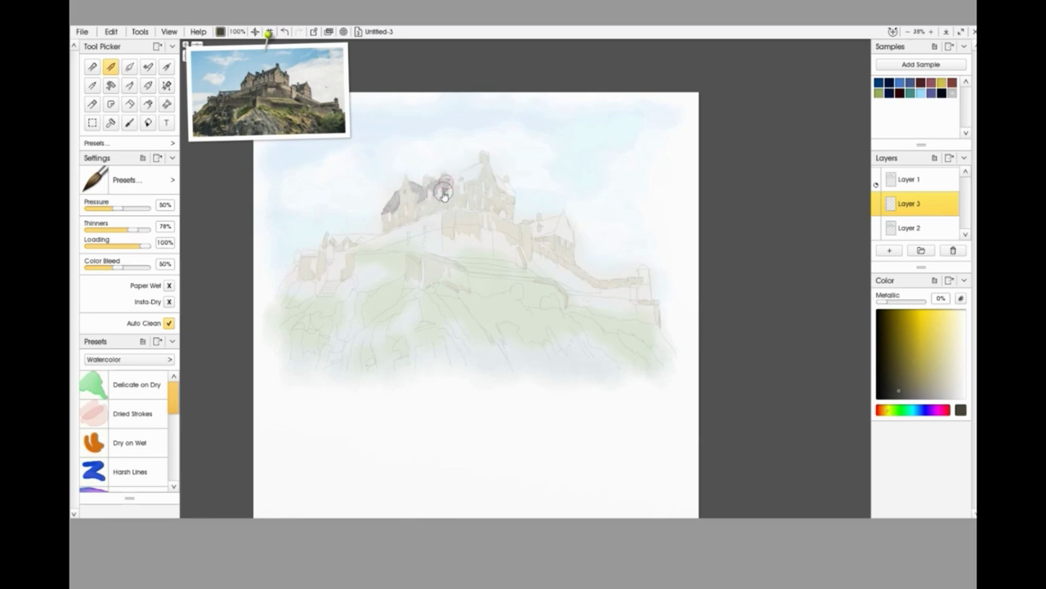
drag(443, 192, 471, 174)
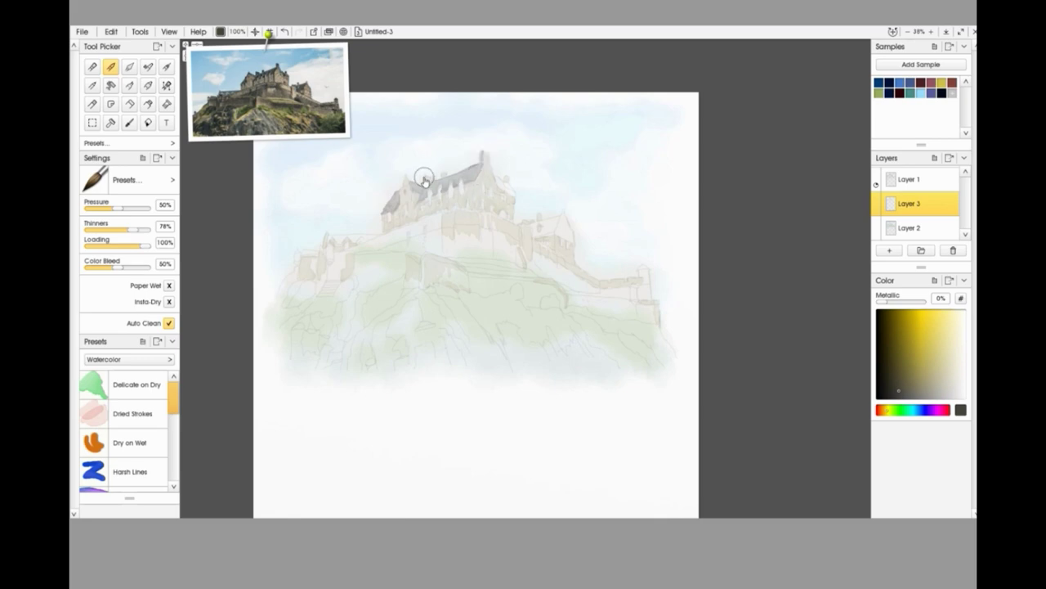
drag(428, 178, 427, 186)
mouse_move(398, 218)
mouse_down()
mouse_move(419, 192)
mouse_move(410, 213)
mouse_move(386, 216)
mouse_move(422, 221)
mouse_move(407, 243)
mouse_move(419, 208)
mouse_move(463, 190)
mouse_up()
mouse_move(479, 189)
mouse_down()
mouse_move(510, 232)
mouse_move(503, 193)
mouse_move(501, 214)
mouse_move(546, 225)
mouse_move(533, 235)
mouse_move(562, 217)
mouse_move(546, 233)
mouse_move(564, 217)
mouse_move(575, 244)
mouse_up()
Paint the lower rampart walls in muted olive-grey watercolor and blend their lower edges into the hillside with the Harsh Chaos knife.
alt+click(559, 238)
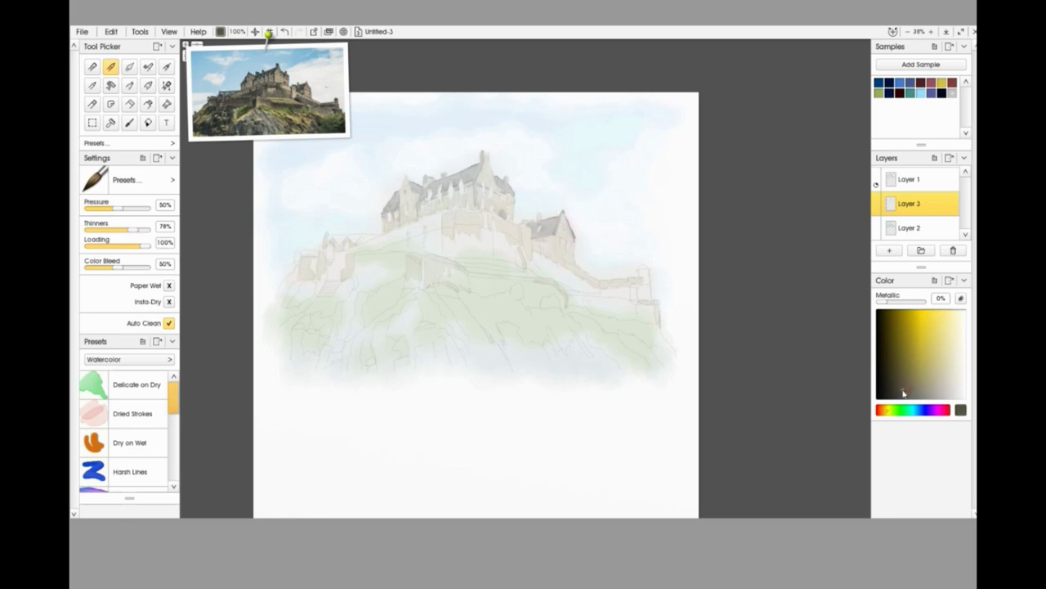
click(927, 385)
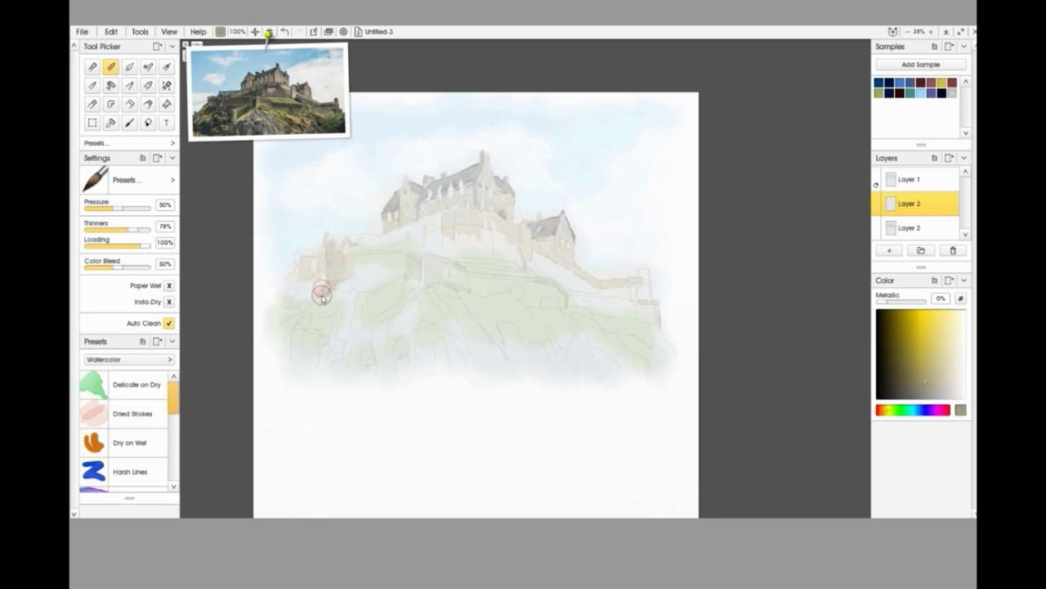
mouse_move(349, 273)
mouse_down()
mouse_move(399, 256)
mouse_move(365, 264)
mouse_move(358, 278)
mouse_move(362, 256)
mouse_move(379, 256)
mouse_move(353, 272)
mouse_move(366, 282)
mouse_move(374, 259)
mouse_move(399, 263)
mouse_move(400, 278)
mouse_move(371, 270)
mouse_move(364, 264)
mouse_move(410, 275)
mouse_move(331, 259)
mouse_move(311, 262)
mouse_move(325, 281)
mouse_move(316, 284)
mouse_move(304, 255)
mouse_up()
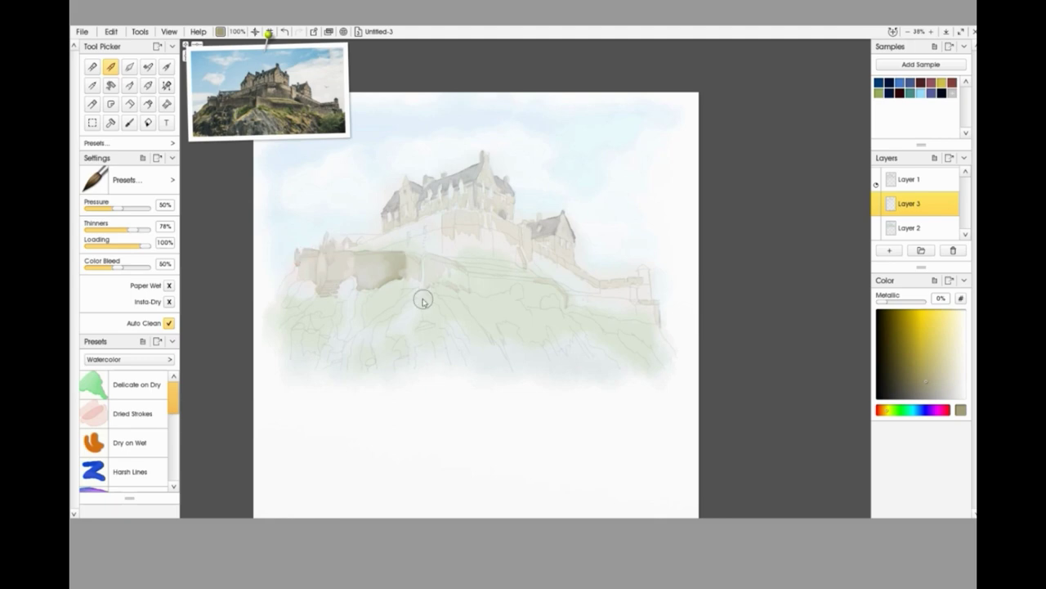
mouse_move(413, 258)
mouse_down()
mouse_move(422, 283)
mouse_move(403, 283)
mouse_move(453, 282)
mouse_move(463, 270)
mouse_move(503, 292)
mouse_move(475, 278)
mouse_move(524, 281)
mouse_move(476, 284)
mouse_move(558, 302)
mouse_move(623, 305)
mouse_move(626, 313)
mouse_up()
click(129, 67)
mouse_move(383, 300)
mouse_down()
mouse_move(347, 312)
mouse_move(341, 283)
mouse_move(303, 299)
mouse_up()
mouse_move(460, 306)
mouse_down()
mouse_move(527, 316)
mouse_move(570, 339)
mouse_move(572, 315)
mouse_move(650, 344)
mouse_move(565, 374)
mouse_up()
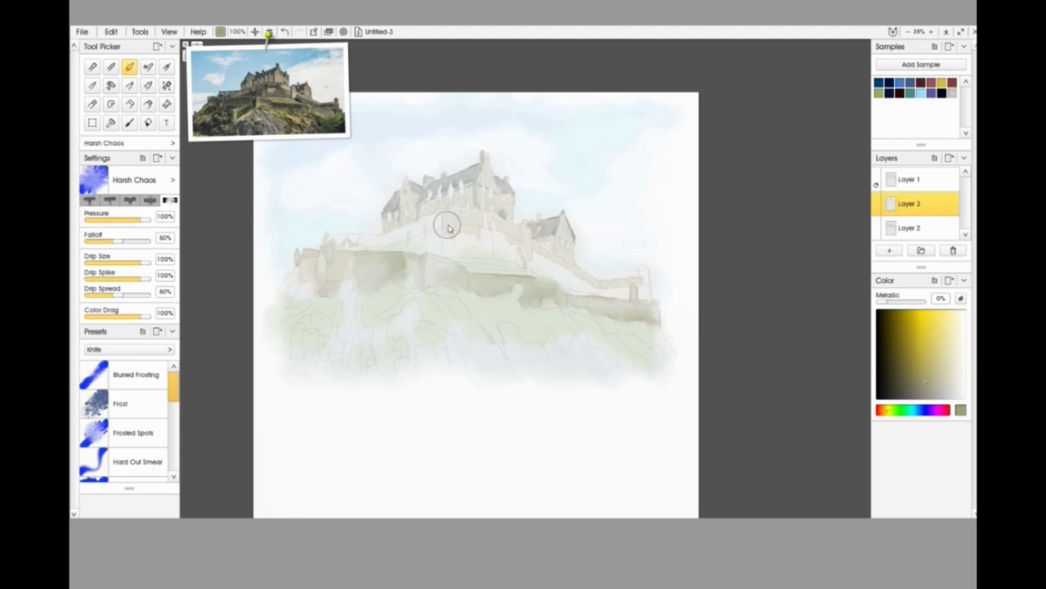
Deepen the shadows along the lower ramparts with dark olive watercolor and soften them with the Harsh Chaos knife.
key(w)
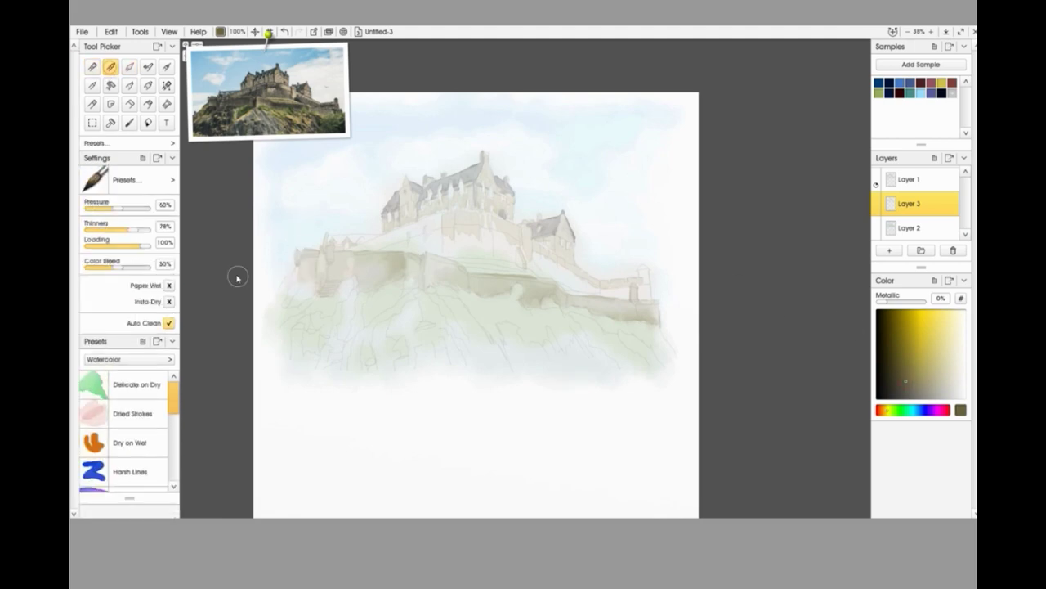
mouse_move(297, 261)
mouse_down()
mouse_move(336, 284)
mouse_move(325, 295)
mouse_move(347, 260)
mouse_move(350, 274)
mouse_move(304, 267)
mouse_move(381, 262)
mouse_move(356, 260)
mouse_move(338, 267)
mouse_move(412, 275)
mouse_move(405, 258)
mouse_move(408, 292)
mouse_move(423, 260)
mouse_move(408, 258)
mouse_move(460, 272)
mouse_move(467, 291)
mouse_move(480, 278)
mouse_move(531, 284)
mouse_move(529, 293)
mouse_move(596, 310)
mouse_move(573, 297)
mouse_move(641, 318)
mouse_up()
alt+click(352, 262)
click(129, 66)
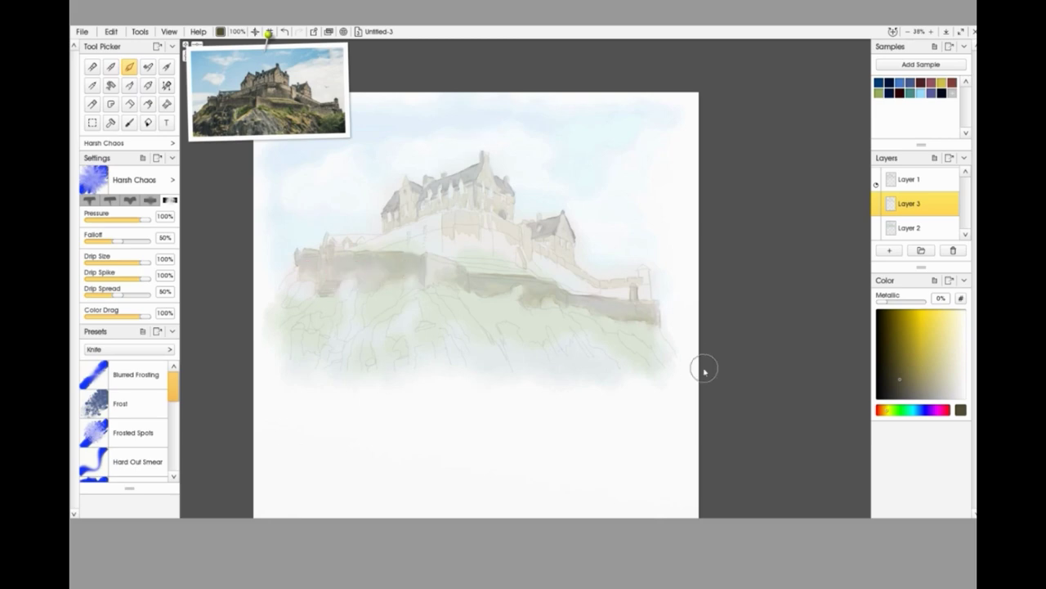
alt+click(426, 268)
click(306, 271)
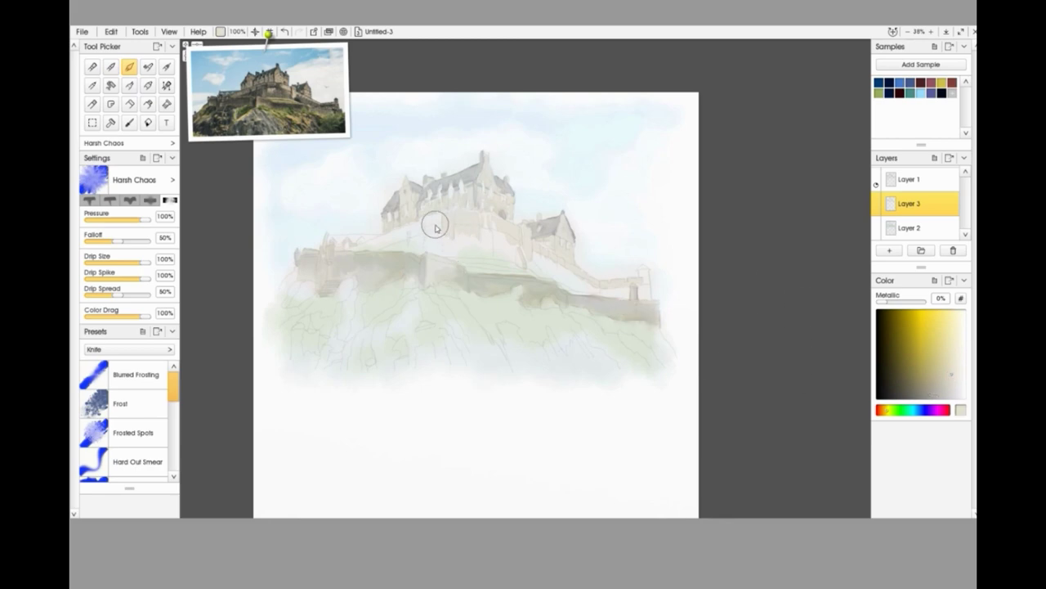
Wash the upper retaining walls in light beige-grey and add dark olive-brown accents to the low outbuildings at the castle's far left.
key(w)
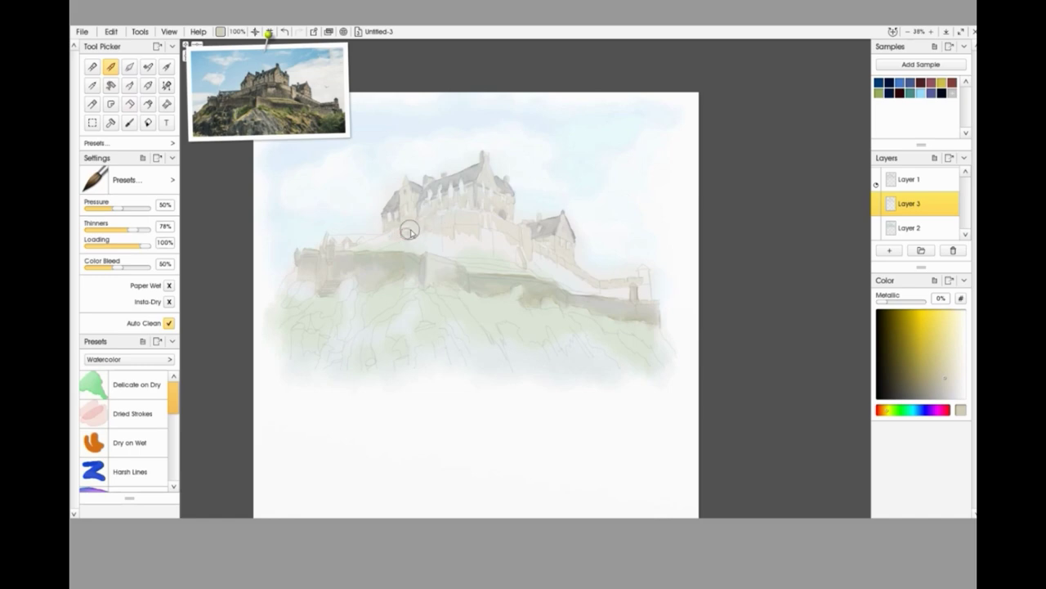
mouse_move(377, 241)
mouse_down()
mouse_move(488, 228)
mouse_move(487, 254)
mouse_move(445, 256)
mouse_move(455, 249)
mouse_move(444, 254)
mouse_move(421, 220)
mouse_move(439, 240)
mouse_move(425, 230)
mouse_move(408, 251)
mouse_move(378, 250)
mouse_move(440, 253)
mouse_move(458, 237)
mouse_move(470, 256)
mouse_move(454, 234)
mouse_move(447, 255)
mouse_move(490, 217)
mouse_move(500, 221)
mouse_move(477, 215)
mouse_move(451, 234)
mouse_move(445, 224)
mouse_move(442, 236)
mouse_move(424, 224)
mouse_move(496, 242)
mouse_move(465, 256)
mouse_move(553, 267)
mouse_move(543, 274)
mouse_move(612, 304)
mouse_move(575, 288)
mouse_move(643, 272)
mouse_up()
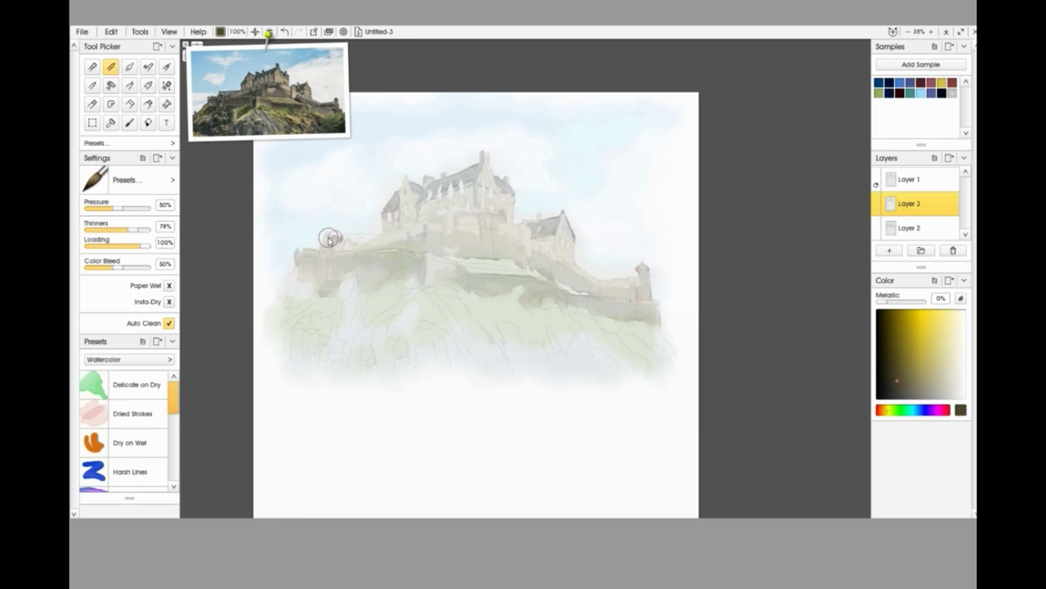
drag(346, 237, 358, 237)
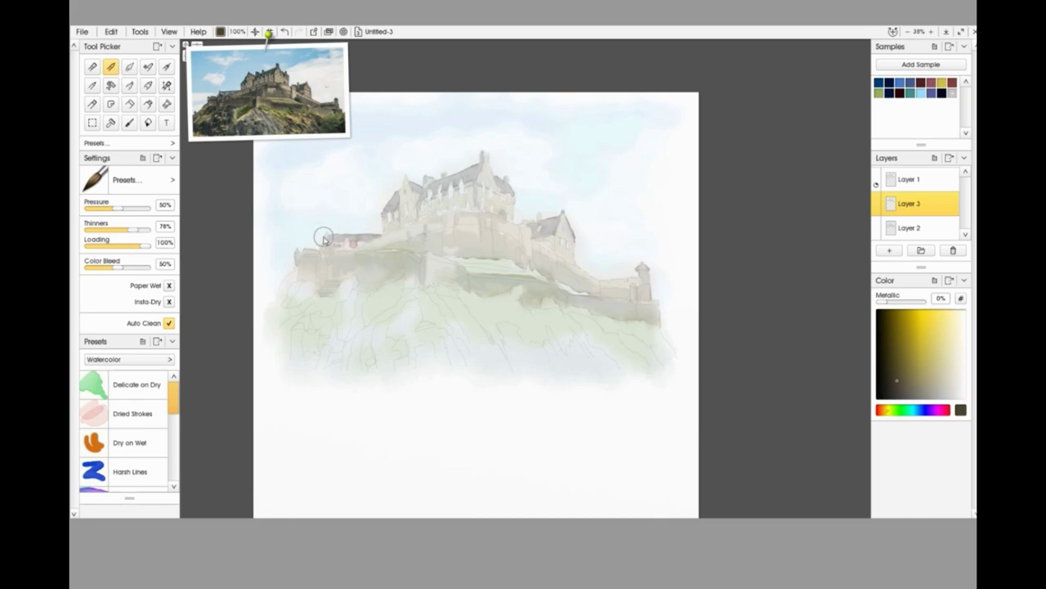
drag(322, 270, 329, 283)
Shade the central bastion, the right-hand walls and the end turret in near-black watercolor, and blend the walls with the Harsh Chaos knife.
click(889, 383)
mouse_move(434, 247)
mouse_down()
mouse_move(396, 246)
mouse_move(420, 249)
mouse_move(397, 245)
mouse_move(455, 215)
mouse_move(483, 219)
mouse_up()
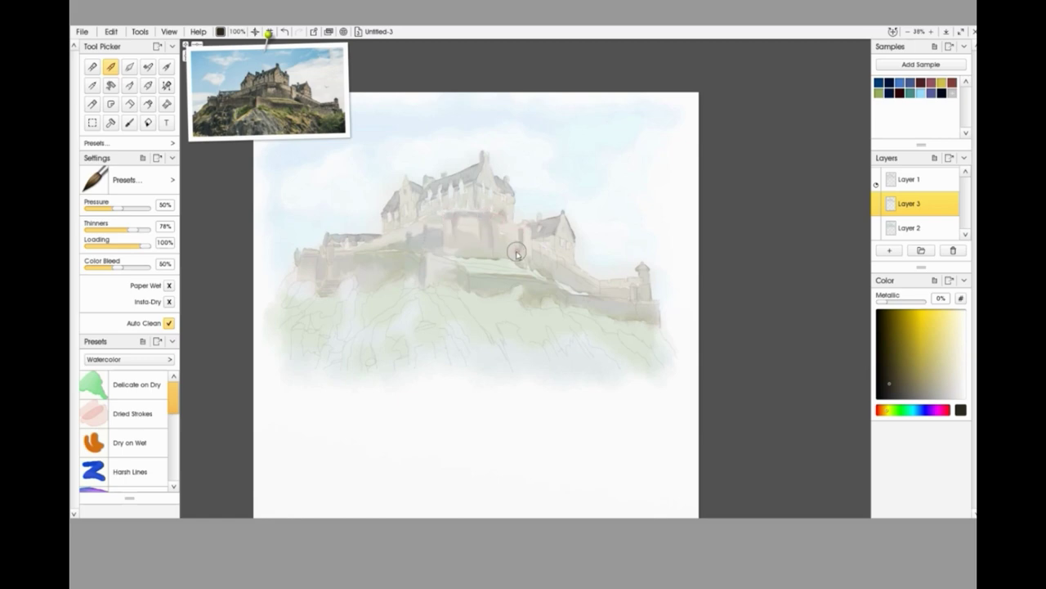
drag(540, 251, 566, 271)
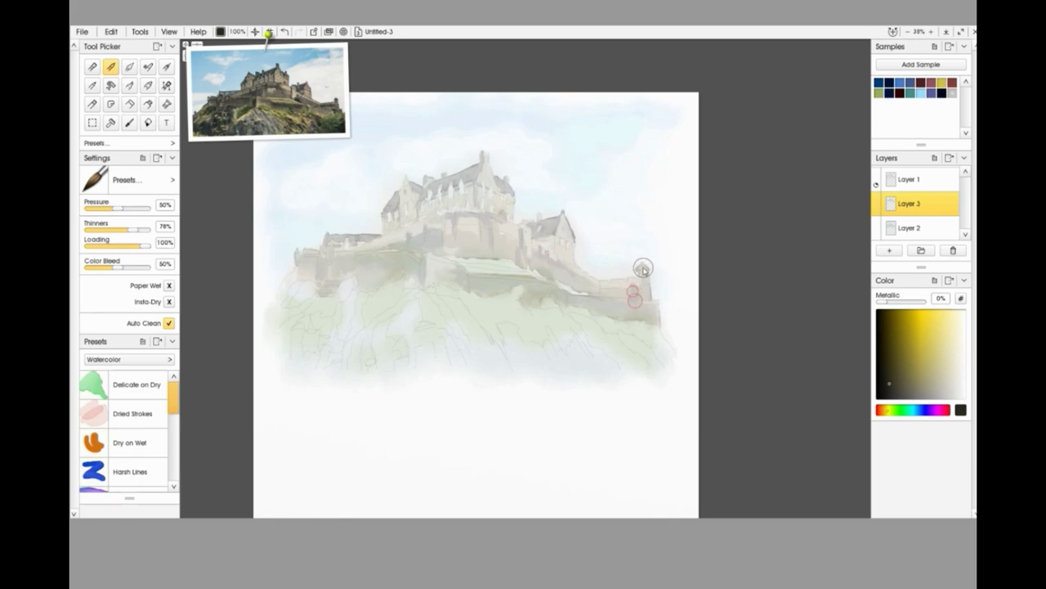
mouse_move(643, 271)
mouse_down()
mouse_move(641, 281)
mouse_move(594, 287)
mouse_move(647, 294)
mouse_up()
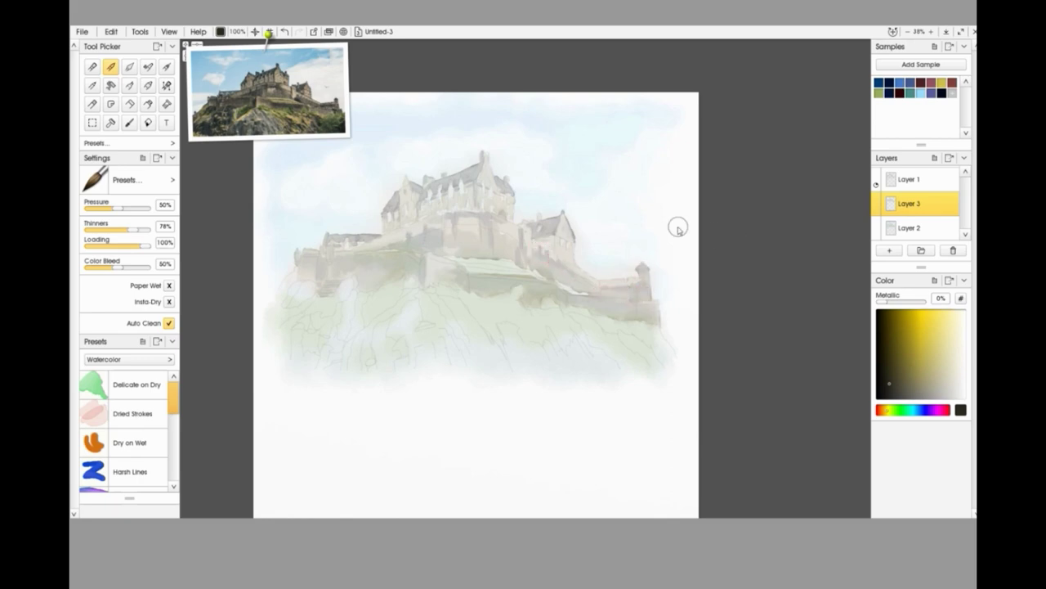
mouse_move(391, 245)
mouse_down()
mouse_move(324, 236)
mouse_move(361, 245)
mouse_move(415, 223)
mouse_up()
key(k)
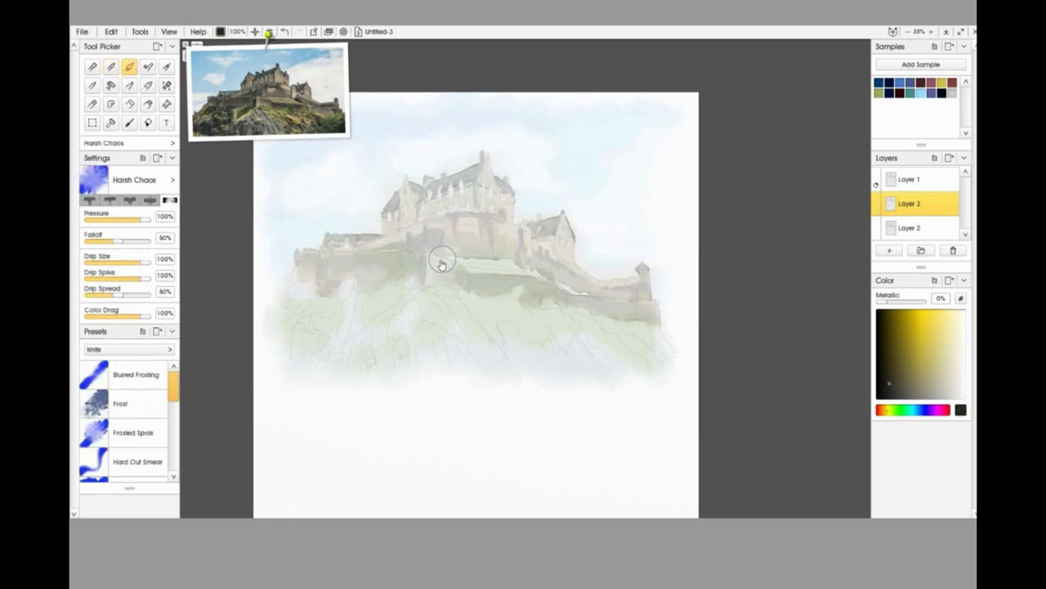
drag(488, 264, 573, 289)
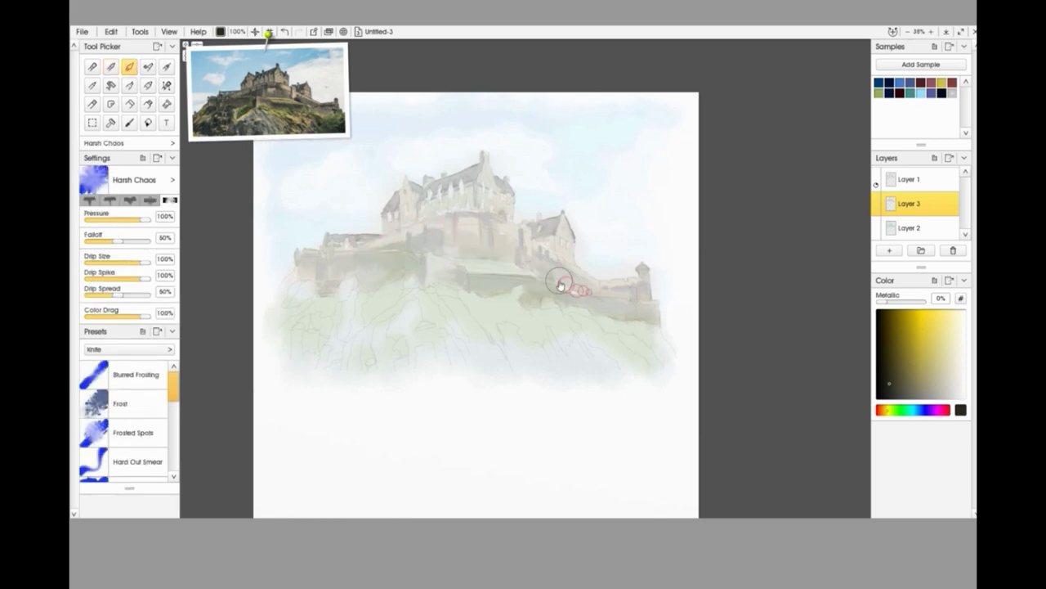
drag(381, 256, 374, 264)
Paint the hillside's rock faces with diagonal blue-grey watercolor strokes and blend them with the Harsh Chaos knife.
click(917, 410)
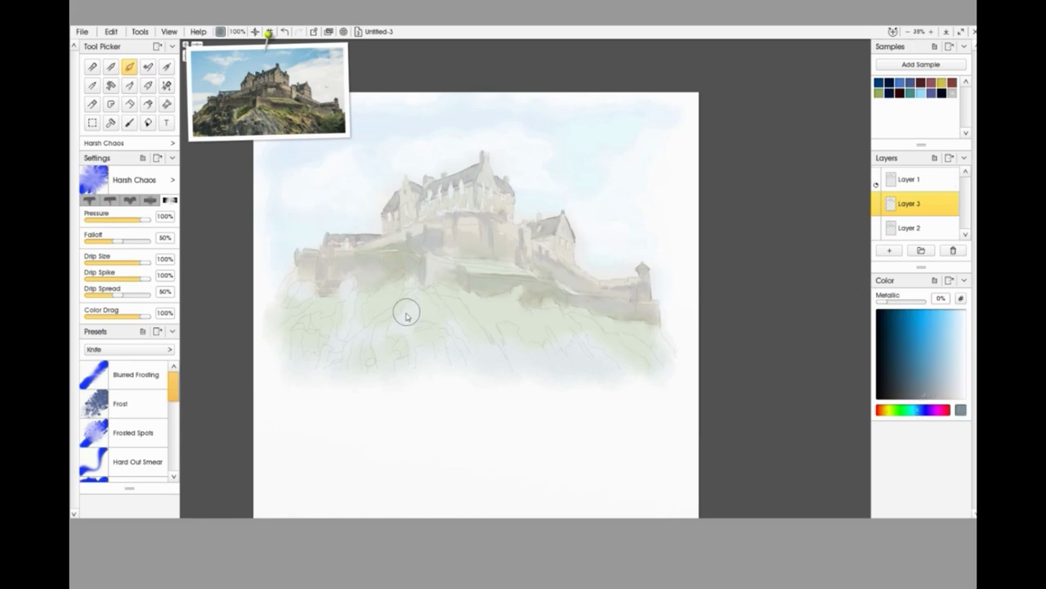
key(w)
mouse_move(460, 350)
mouse_down()
mouse_move(441, 303)
mouse_move(463, 331)
mouse_move(510, 354)
mouse_move(513, 331)
mouse_move(519, 352)
mouse_move(543, 350)
mouse_move(548, 331)
mouse_move(569, 356)
mouse_move(571, 339)
mouse_move(648, 371)
mouse_up()
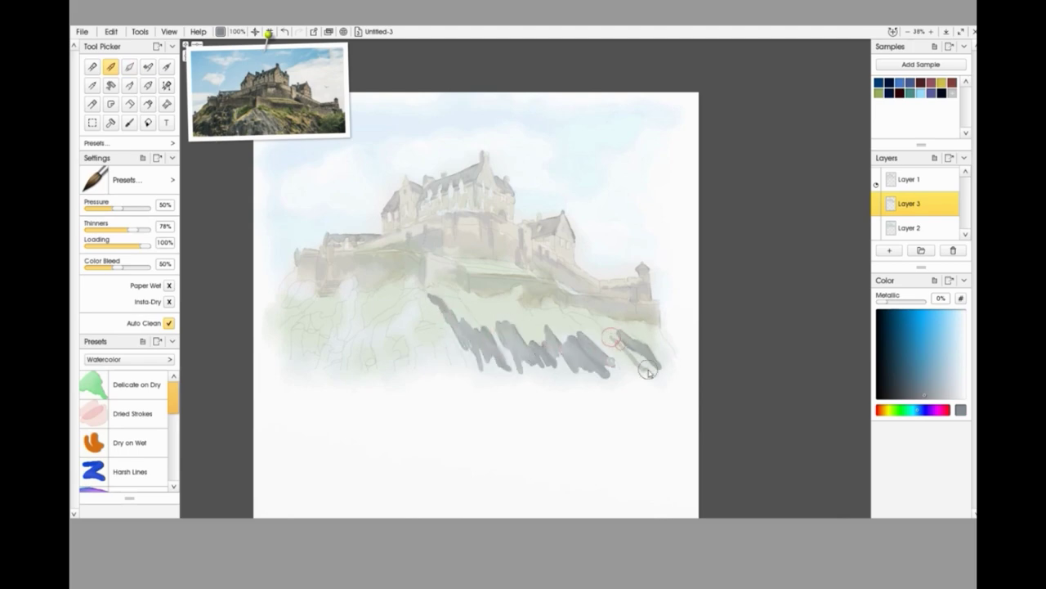
mouse_move(439, 338)
mouse_down()
mouse_move(397, 315)
mouse_move(432, 366)
mouse_move(355, 343)
mouse_move(350, 304)
mouse_move(385, 306)
mouse_move(315, 314)
mouse_move(299, 290)
mouse_move(290, 309)
mouse_move(315, 307)
mouse_move(327, 286)
mouse_move(352, 288)
mouse_move(354, 301)
mouse_move(327, 320)
mouse_move(315, 301)
mouse_move(331, 332)
mouse_move(349, 293)
mouse_move(302, 327)
mouse_move(306, 375)
mouse_move(345, 350)
mouse_move(372, 308)
mouse_move(425, 333)
mouse_move(363, 374)
mouse_move(439, 346)
mouse_move(434, 304)
mouse_move(512, 369)
mouse_move(470, 323)
mouse_move(518, 387)
mouse_move(418, 372)
mouse_up()
click(129, 66)
mouse_move(471, 401)
mouse_down()
mouse_move(569, 391)
mouse_move(541, 348)
mouse_move(549, 340)
mouse_move(627, 343)
mouse_up()
Add fresh green watercolor grass below the ramparts and between the rocks across the hillside.
click(897, 411)
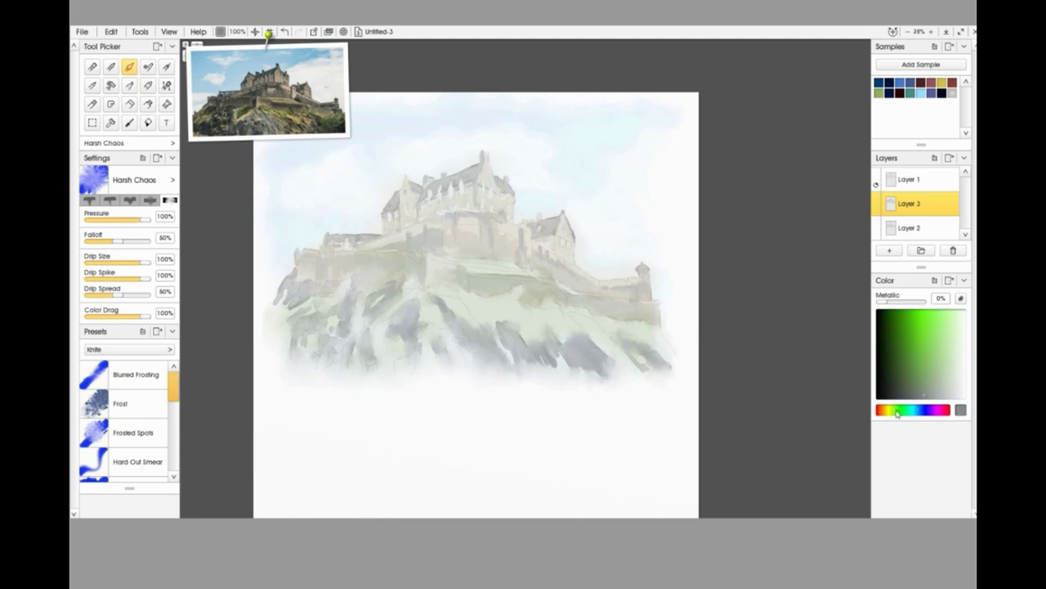
key(w)
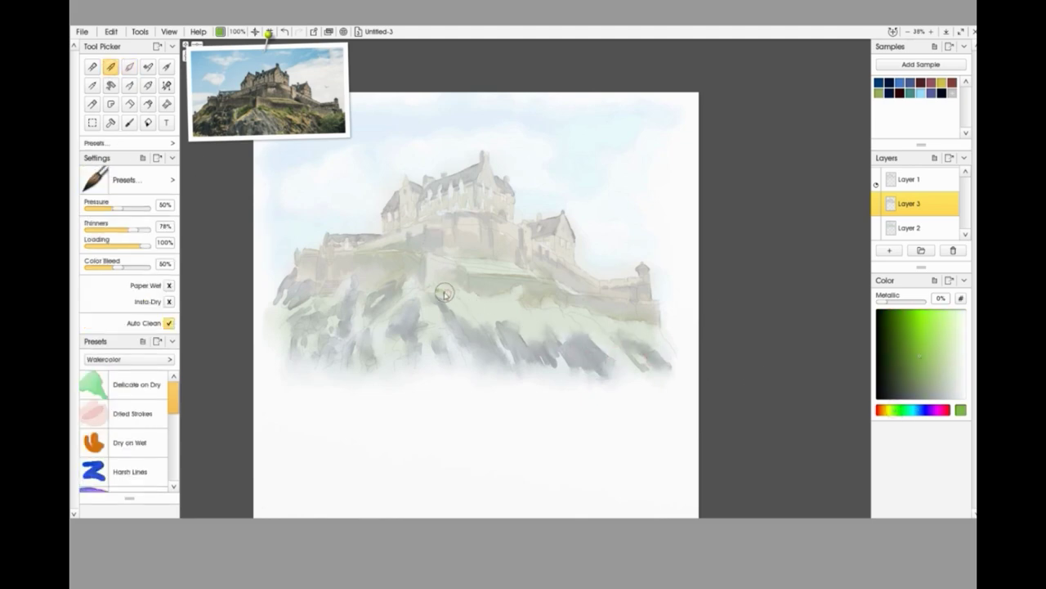
mouse_move(444, 296)
mouse_down()
mouse_move(474, 315)
mouse_move(451, 308)
mouse_move(504, 298)
mouse_move(515, 308)
mouse_move(485, 322)
mouse_move(528, 338)
mouse_move(517, 303)
mouse_move(539, 319)
mouse_move(549, 307)
mouse_move(550, 318)
mouse_move(487, 278)
mouse_move(574, 306)
mouse_move(583, 323)
mouse_move(560, 322)
mouse_move(590, 338)
mouse_move(584, 311)
mouse_move(612, 327)
mouse_up()
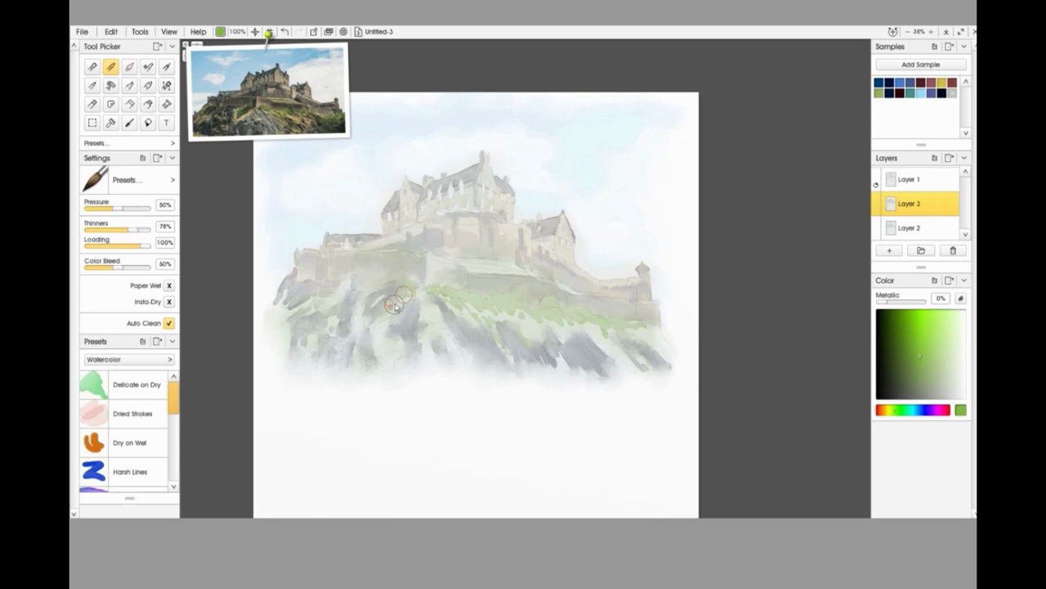
mouse_move(417, 299)
mouse_down()
mouse_move(423, 335)
mouse_move(394, 347)
mouse_move(350, 334)
mouse_move(349, 289)
mouse_move(306, 305)
mouse_move(287, 295)
mouse_move(319, 347)
mouse_up()
Add yellow-olive grass highlights across the hillside and blend them with the Harsh Chaos knife.
click(888, 412)
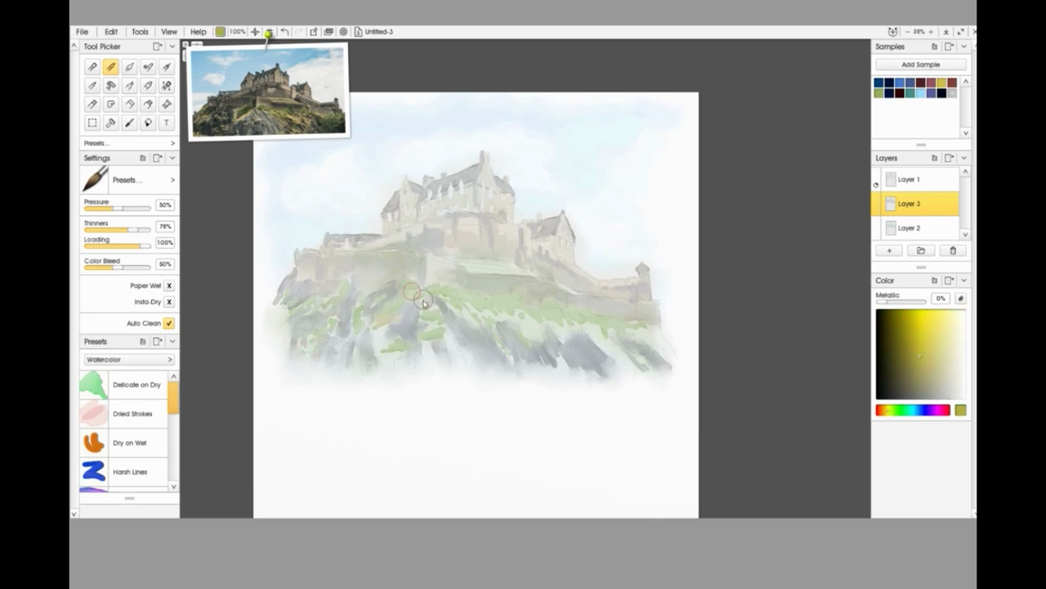
mouse_move(530, 327)
mouse_down()
mouse_move(546, 341)
mouse_move(635, 346)
mouse_up()
drag(646, 332, 655, 335)
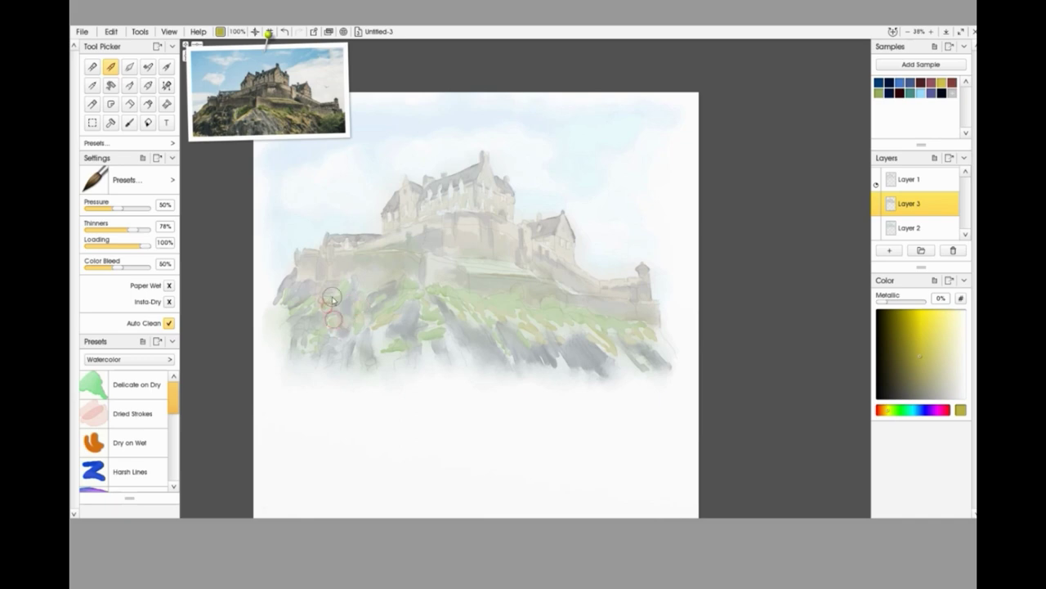
click(129, 66)
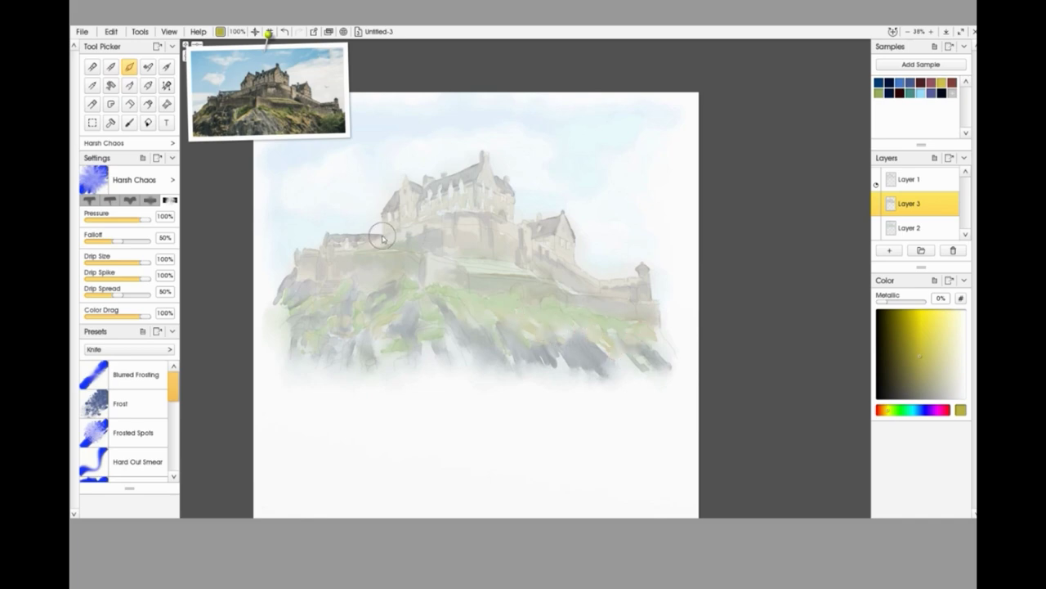
Add a new layer above Layer 3 and paint dark brown watercolor shadows on the left outbuildings and the rampart corner.
click(889, 250)
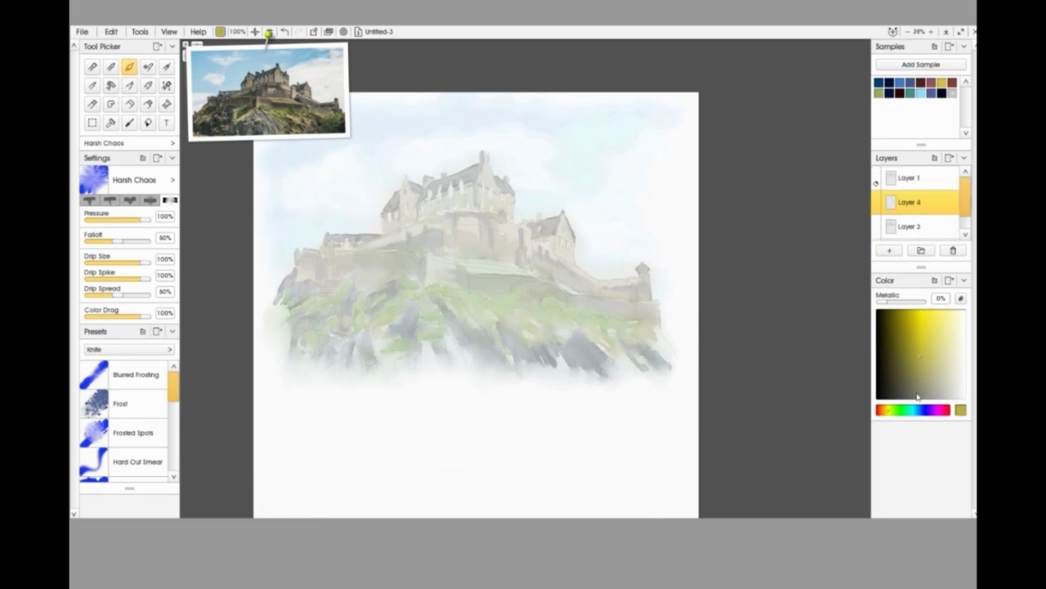
drag(918, 398, 887, 354)
click(888, 410)
click(110, 67)
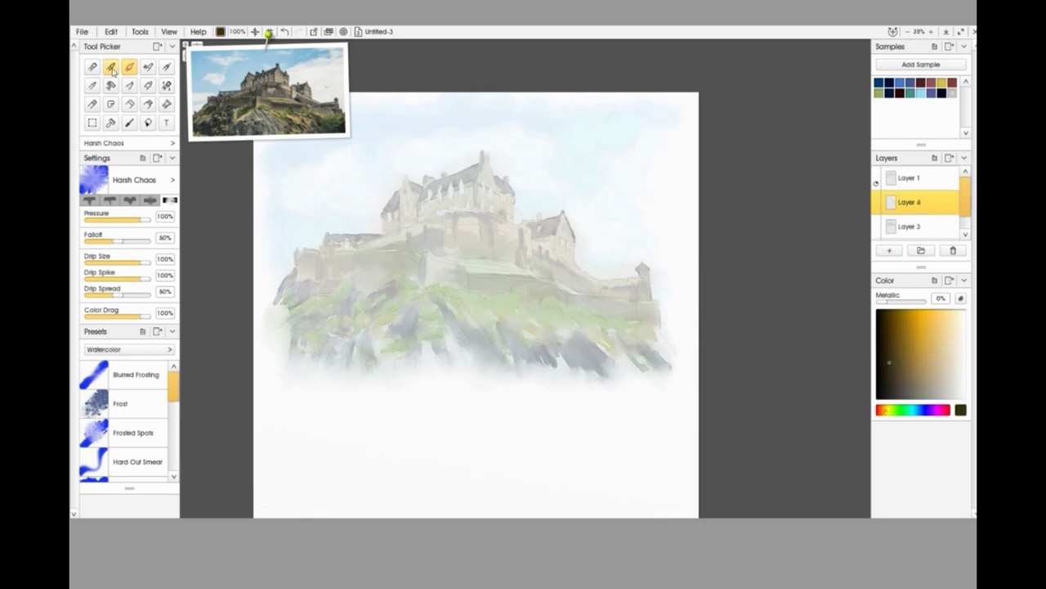
drag(420, 257, 423, 283)
drag(327, 245, 322, 294)
mouse_move(318, 257)
mouse_down()
mouse_move(325, 283)
mouse_move(296, 264)
mouse_move(326, 236)
mouse_move(381, 236)
mouse_up()
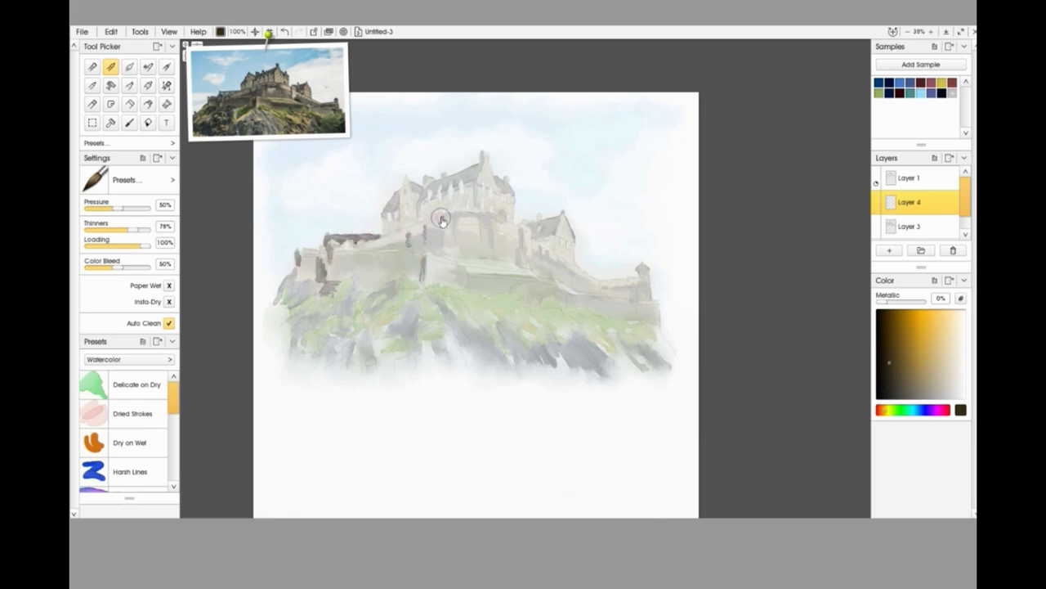
Paint dark brown accents on the main roofs, windows, central bastion, right-hand walls and end turret, undoing a stray stroke.
mouse_move(456, 220)
mouse_down()
mouse_move(481, 220)
mouse_move(382, 243)
mouse_up()
click(285, 32)
mouse_move(490, 234)
mouse_down()
mouse_move(521, 266)
mouse_move(556, 219)
mouse_move(536, 225)
mouse_move(545, 235)
mouse_up()
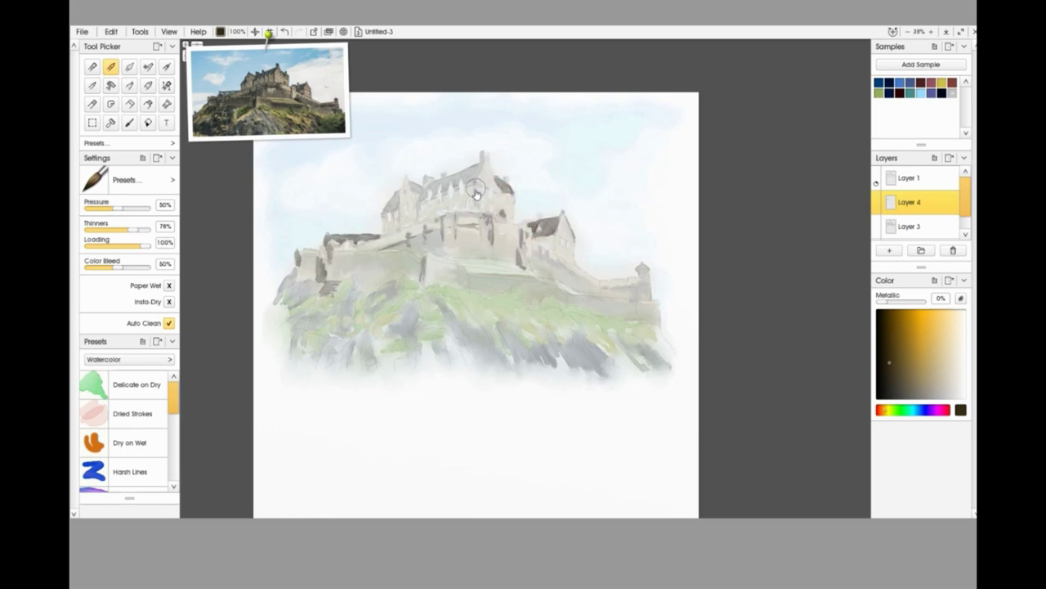
mouse_move(422, 191)
mouse_down()
mouse_move(409, 187)
mouse_move(446, 190)
mouse_move(434, 183)
mouse_move(481, 160)
mouse_move(384, 211)
mouse_move(438, 198)
mouse_move(425, 205)
mouse_up()
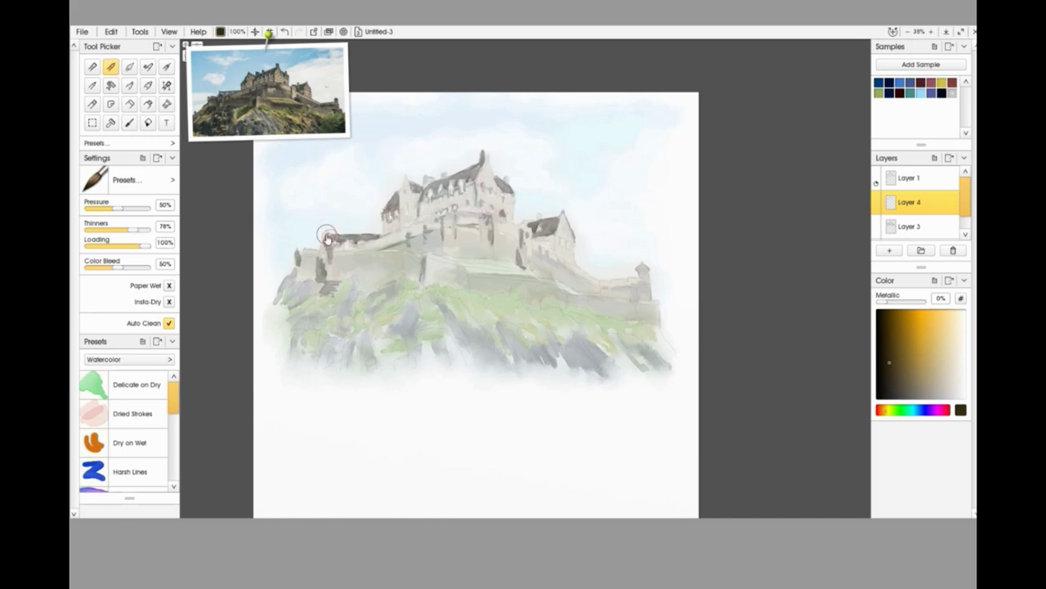
mouse_move(308, 254)
mouse_down()
mouse_move(353, 258)
mouse_move(323, 261)
mouse_up()
mouse_move(640, 266)
mouse_down()
mouse_move(652, 297)
mouse_move(632, 287)
mouse_move(632, 302)
mouse_move(607, 304)
mouse_move(651, 309)
mouse_move(622, 309)
mouse_up()
mouse_move(540, 247)
mouse_down()
mouse_move(537, 270)
mouse_move(541, 253)
mouse_move(577, 278)
mouse_up()
Soften the dark brown shadows on the castle walls and ramparts with the Harsh Chaos knife.
click(129, 67)
mouse_move(491, 235)
mouse_down()
mouse_move(472, 226)
mouse_move(400, 244)
mouse_move(423, 276)
mouse_up()
mouse_move(310, 250)
mouse_down()
mouse_move(303, 270)
mouse_move(329, 292)
mouse_up()
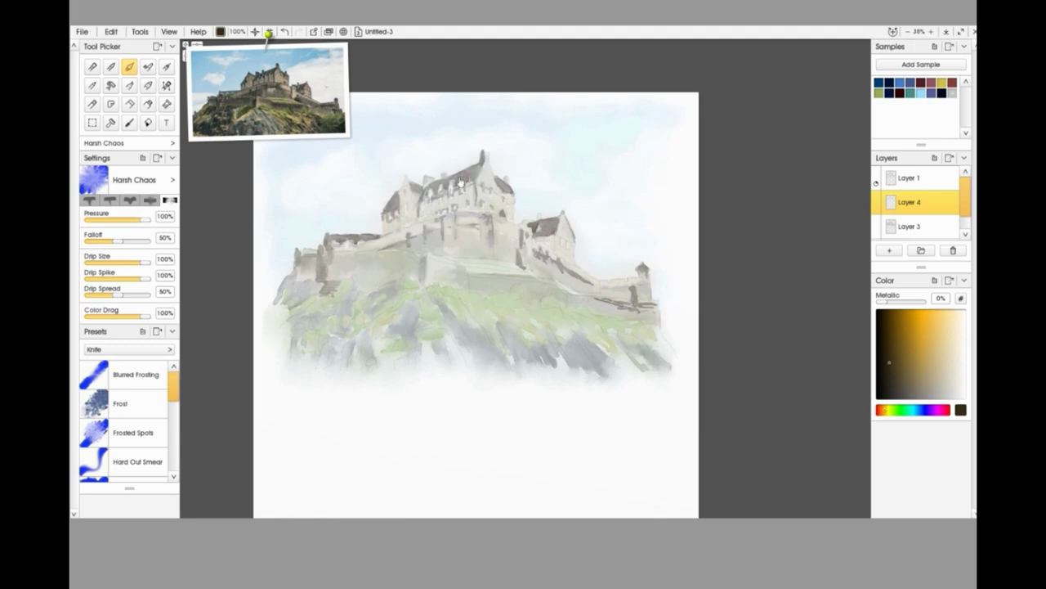
drag(501, 281, 499, 292)
mouse_move(634, 311)
mouse_down()
mouse_move(593, 306)
mouse_move(650, 317)
mouse_move(609, 268)
mouse_move(524, 266)
mouse_move(591, 289)
mouse_move(557, 273)
mouse_up()
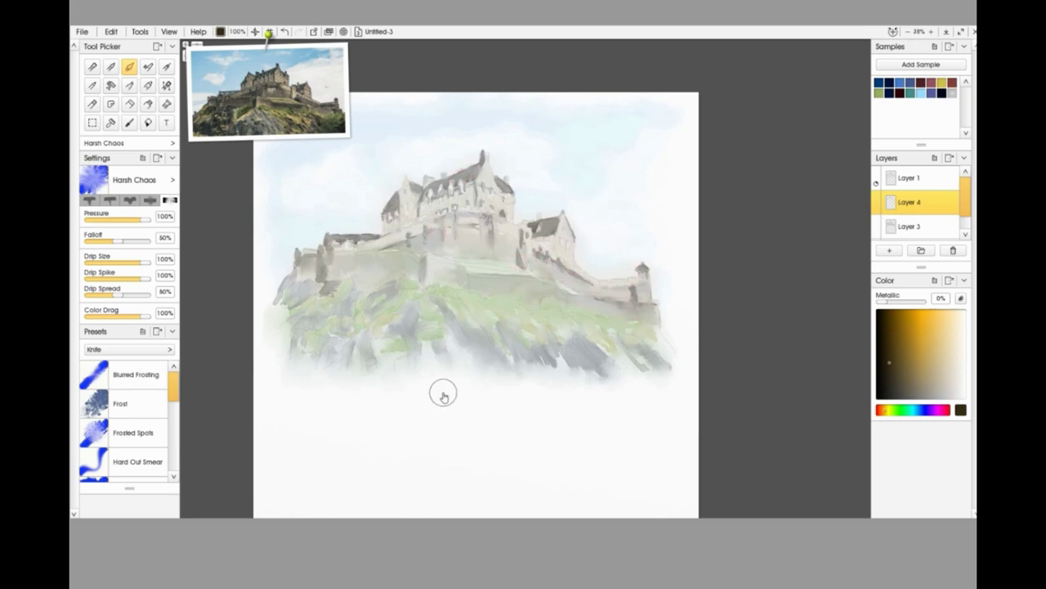
Add a new layer above Layer 1 and choose the Thick Liner preset for the ink pen.
key(i)
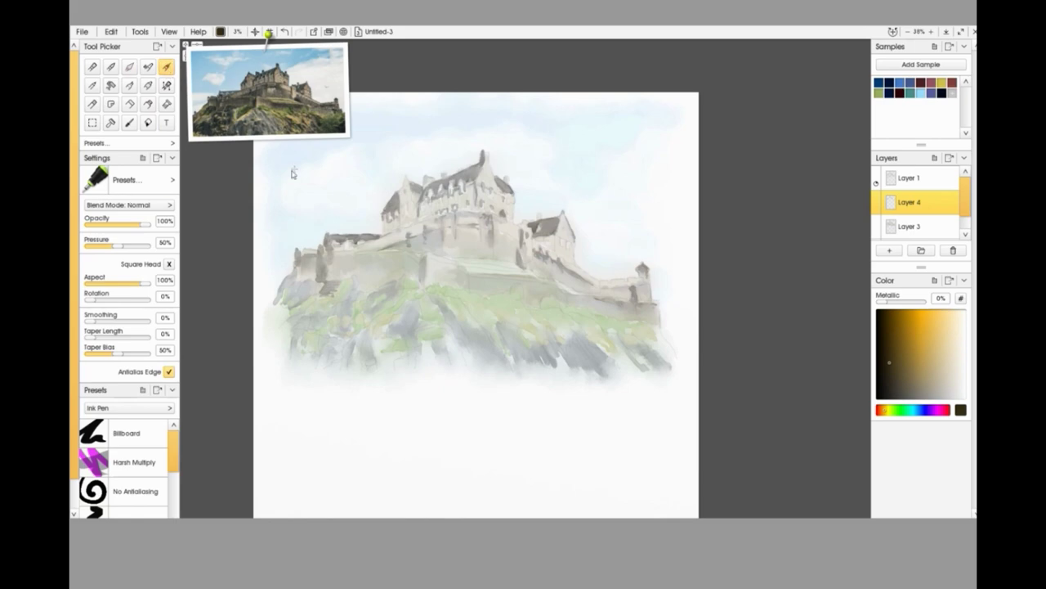
click(889, 250)
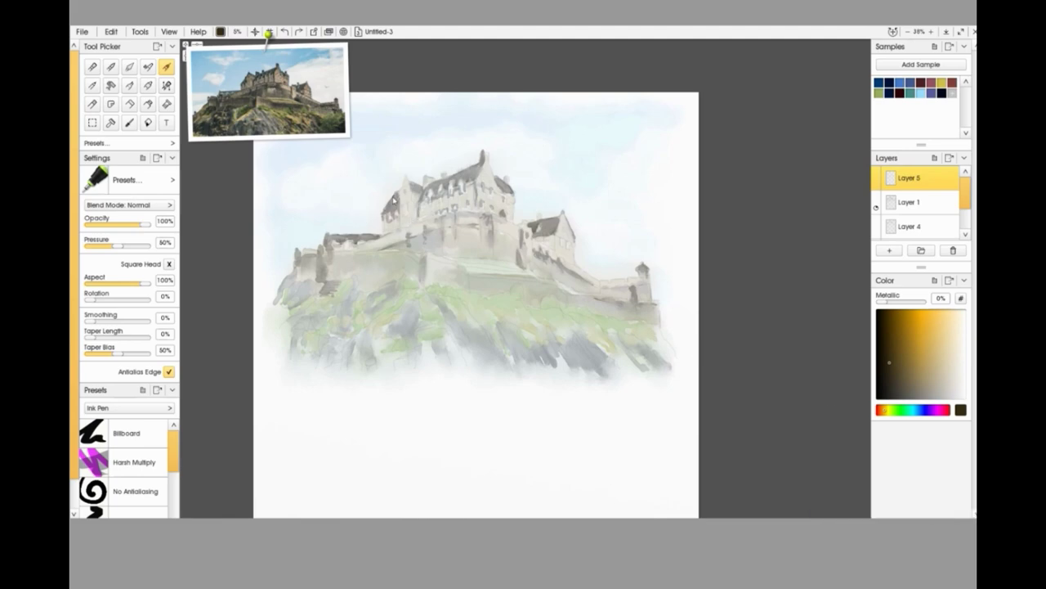
click(172, 179)
mouse_move(233, 227)
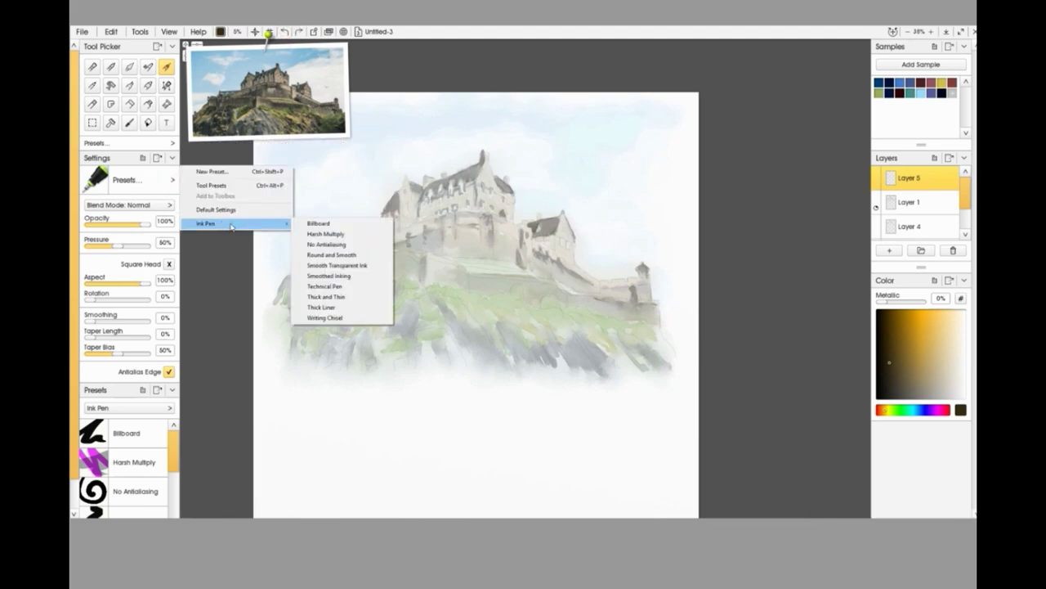
click(321, 306)
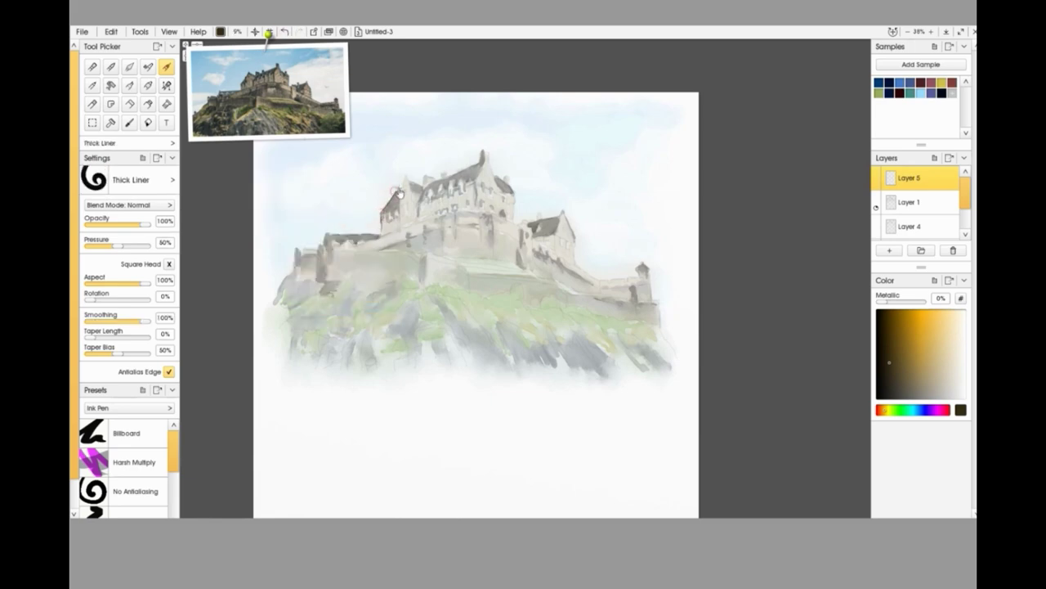
Outline the main castle building in ink, tracing its gables, roofs, chimneys, windows and the curved base of its walls.
drag(401, 181, 405, 214)
mouse_move(407, 179)
mouse_down()
mouse_move(422, 193)
mouse_move(426, 176)
mouse_move(420, 214)
mouse_up()
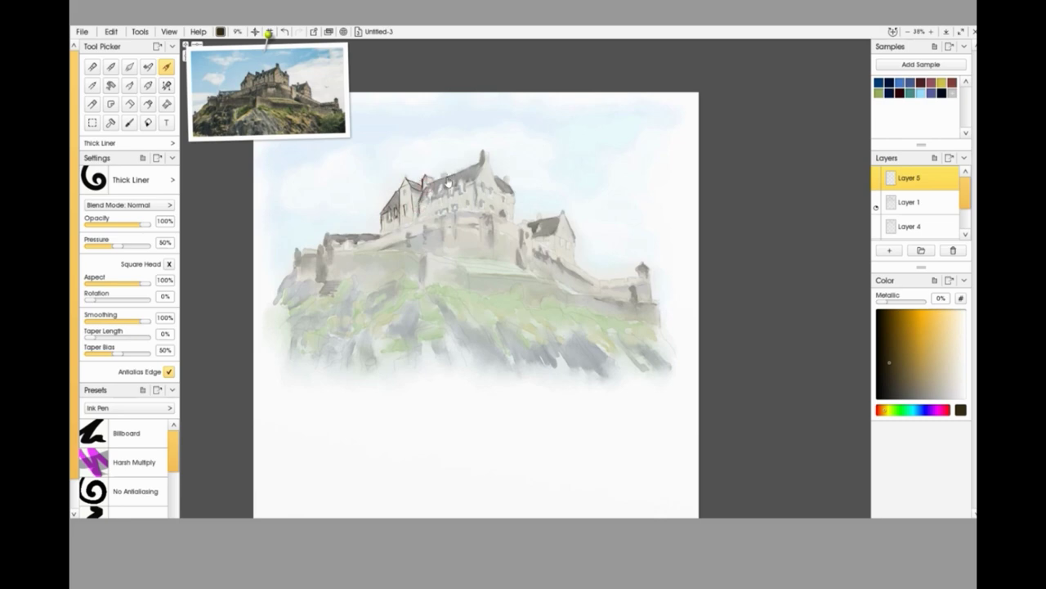
drag(487, 155, 513, 215)
drag(442, 176, 428, 184)
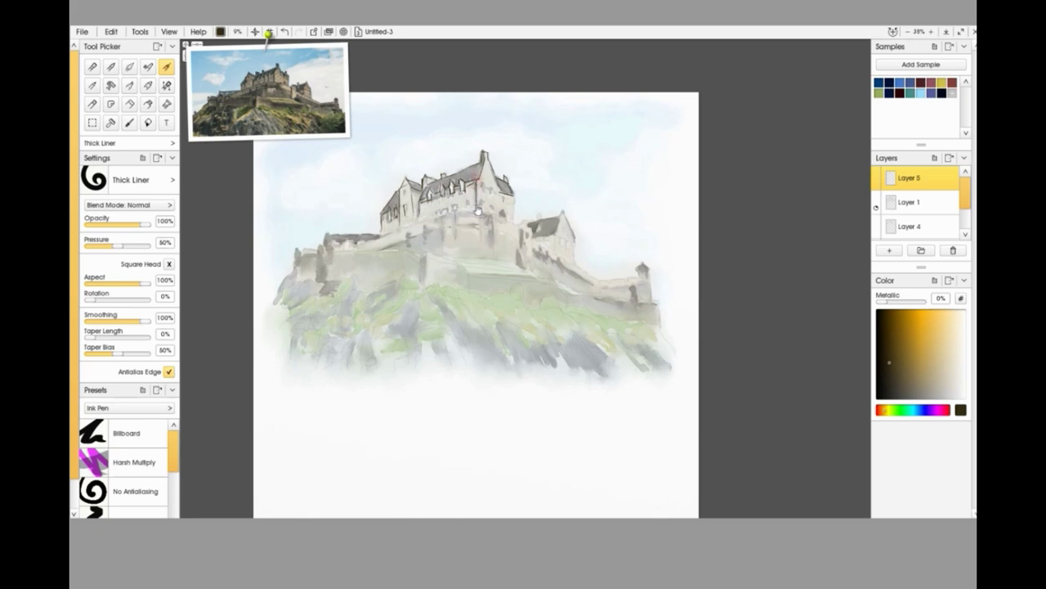
mouse_move(413, 232)
mouse_down()
mouse_move(488, 203)
mouse_move(447, 217)
mouse_move(523, 220)
mouse_move(479, 214)
mouse_move(515, 227)
mouse_up()
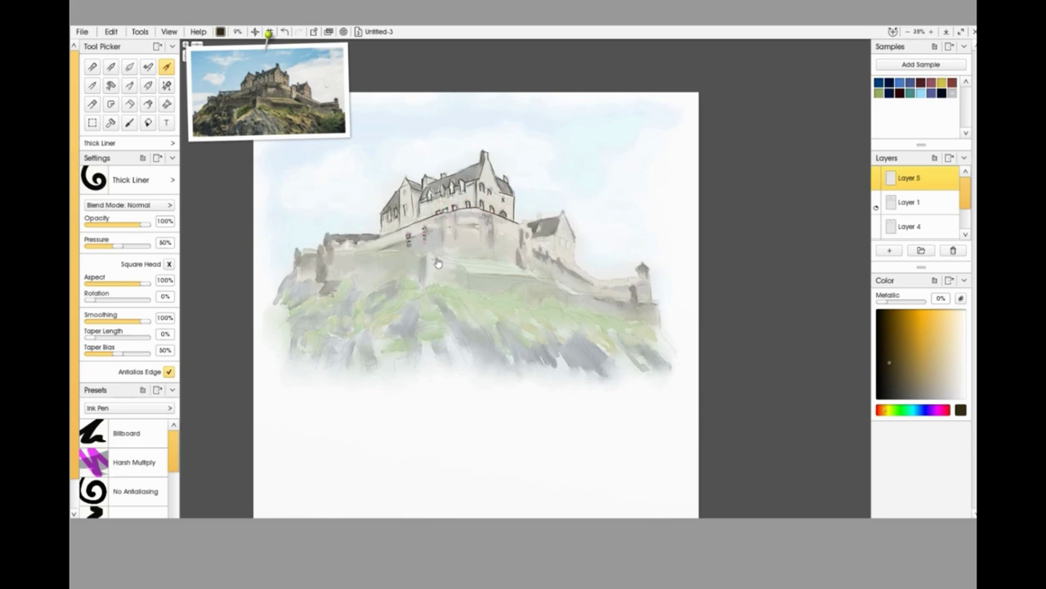
Ink the central bastion's buttresses, the right-hand outbuilding and the ramparts running down to the right end turret.
mouse_move(454, 211)
mouse_down()
mouse_move(497, 218)
mouse_move(482, 215)
mouse_move(476, 259)
mouse_move(471, 232)
mouse_move(485, 231)
mouse_move(422, 240)
mouse_move(523, 244)
mouse_up()
mouse_move(492, 211)
mouse_down()
mouse_move(492, 240)
mouse_move(532, 249)
mouse_up()
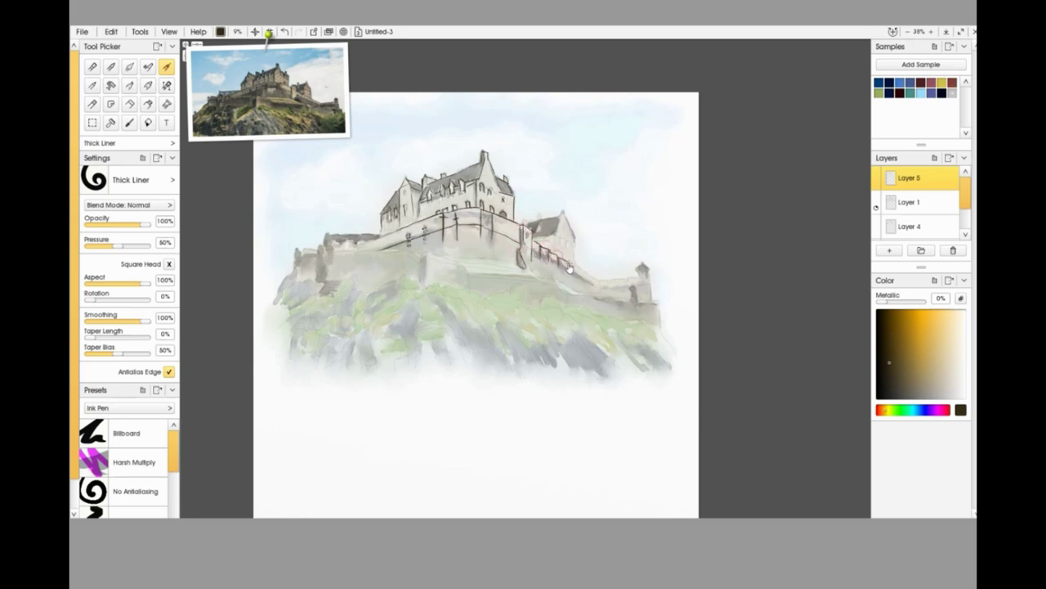
drag(570, 270, 600, 285)
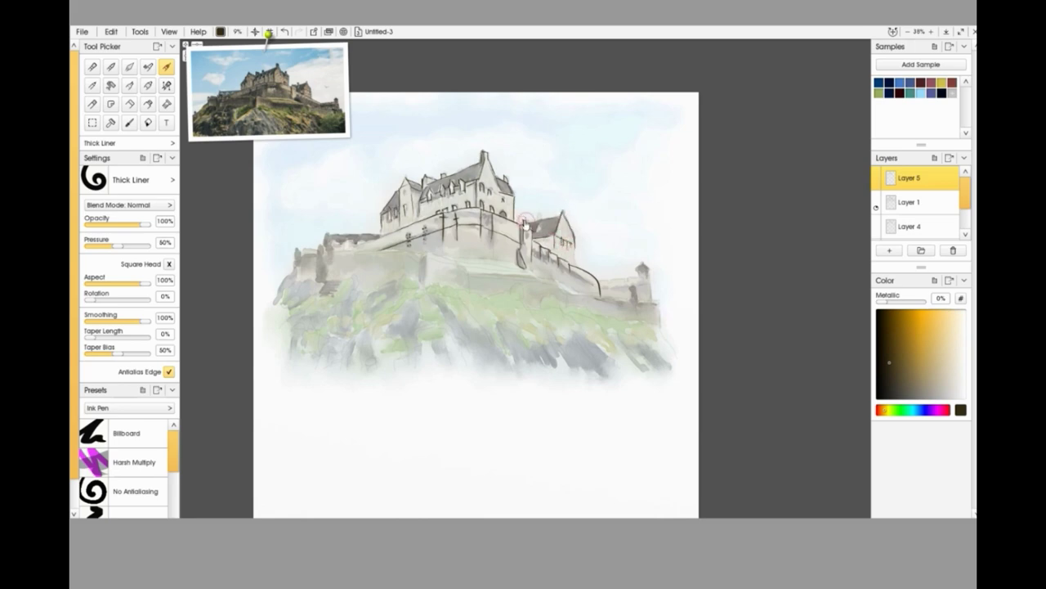
drag(532, 220, 539, 222)
mouse_move(601, 279)
mouse_down()
mouse_move(645, 282)
mouse_move(651, 298)
mouse_move(639, 282)
mouse_move(642, 262)
mouse_move(647, 301)
mouse_move(618, 302)
mouse_move(633, 290)
mouse_move(659, 322)
mouse_up()
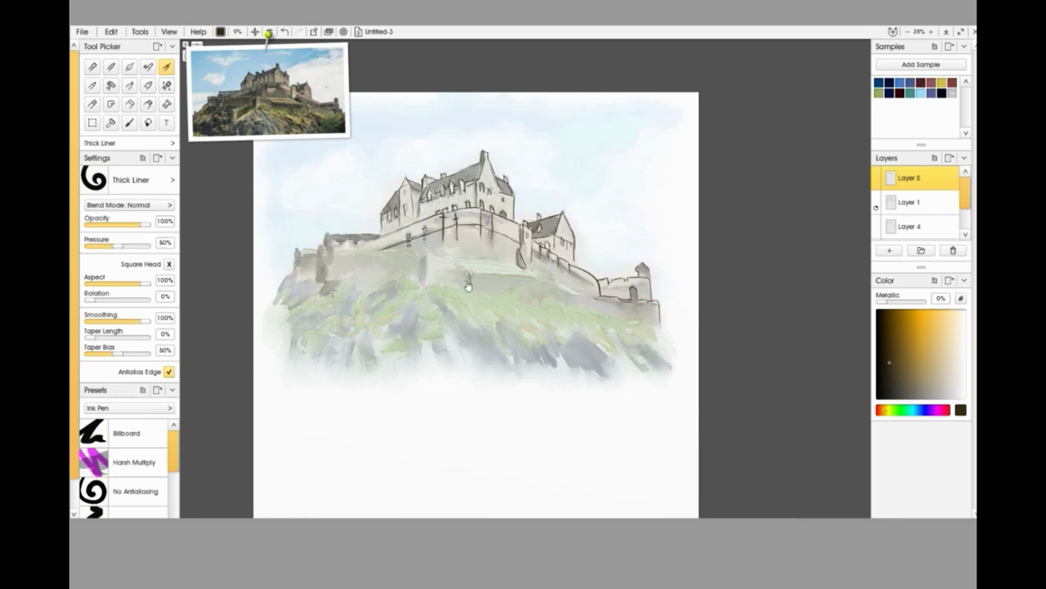
Outline the lower left rampart wall and its corner turrets, adding the steps and rock edges beneath them.
mouse_move(458, 268)
mouse_down()
mouse_move(427, 251)
mouse_move(427, 264)
mouse_move(427, 247)
mouse_move(422, 264)
mouse_move(423, 254)
mouse_move(367, 257)
mouse_up()
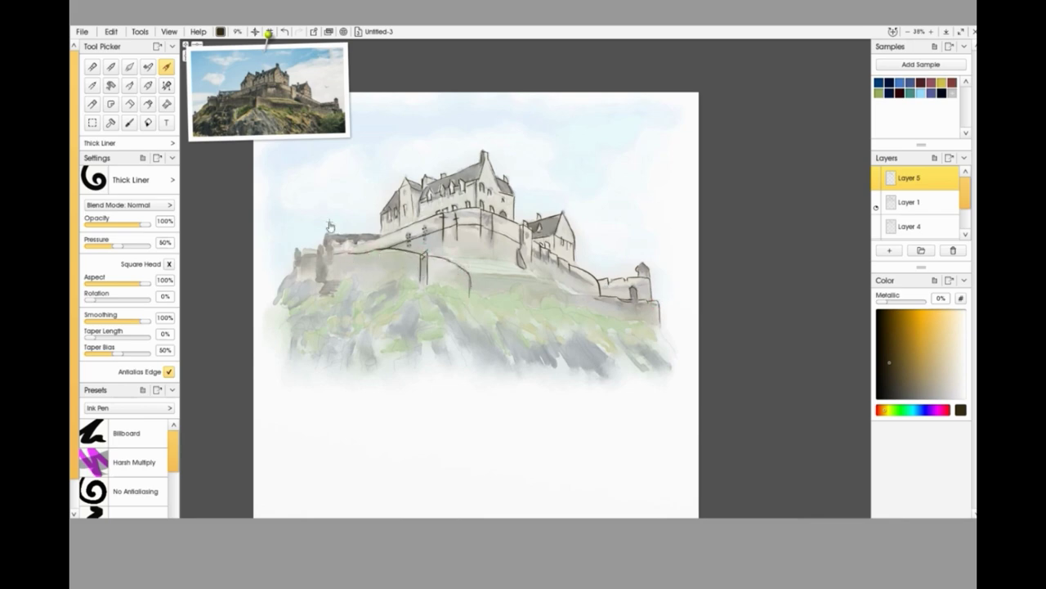
click(919, 528)
click(971, 528)
click(907, 528)
click(930, 528)
click(334, 259)
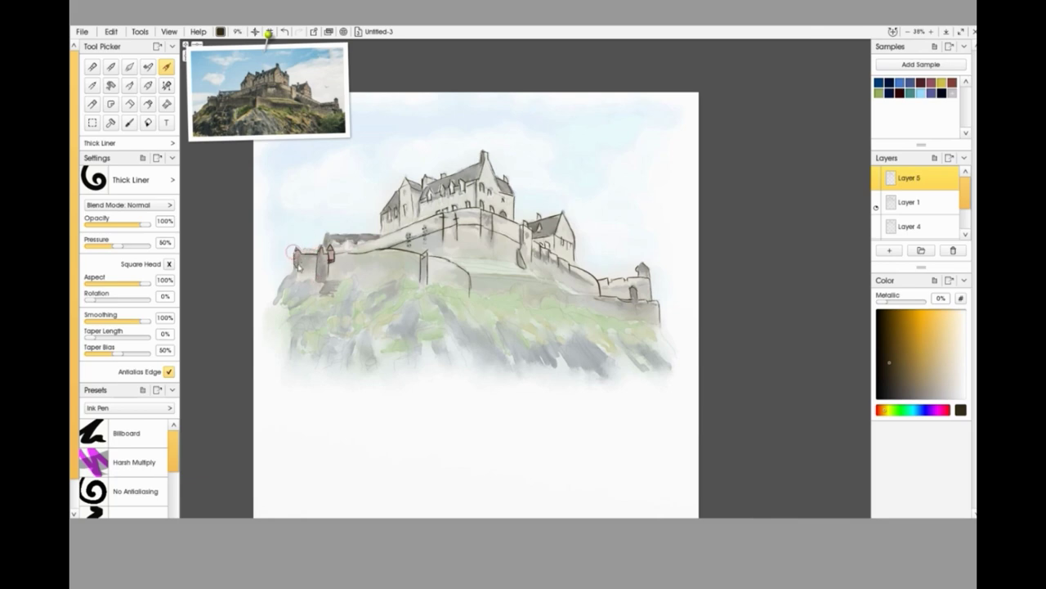
mouse_move(296, 284)
mouse_down()
mouse_move(333, 290)
mouse_move(318, 302)
mouse_move(348, 278)
mouse_move(359, 283)
mouse_move(296, 309)
mouse_up()
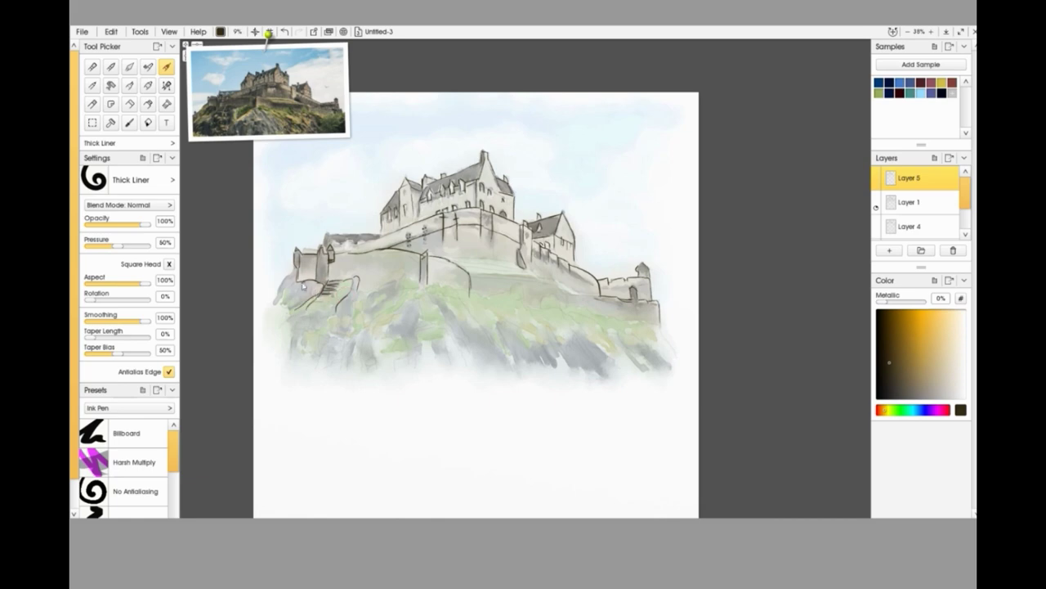
Ink the base of the lower walls, the terrace lines toward the right, and the rock and grass contours down the hillside.
mouse_move(370, 295)
mouse_down()
mouse_move(406, 275)
mouse_move(423, 290)
mouse_move(469, 298)
mouse_up()
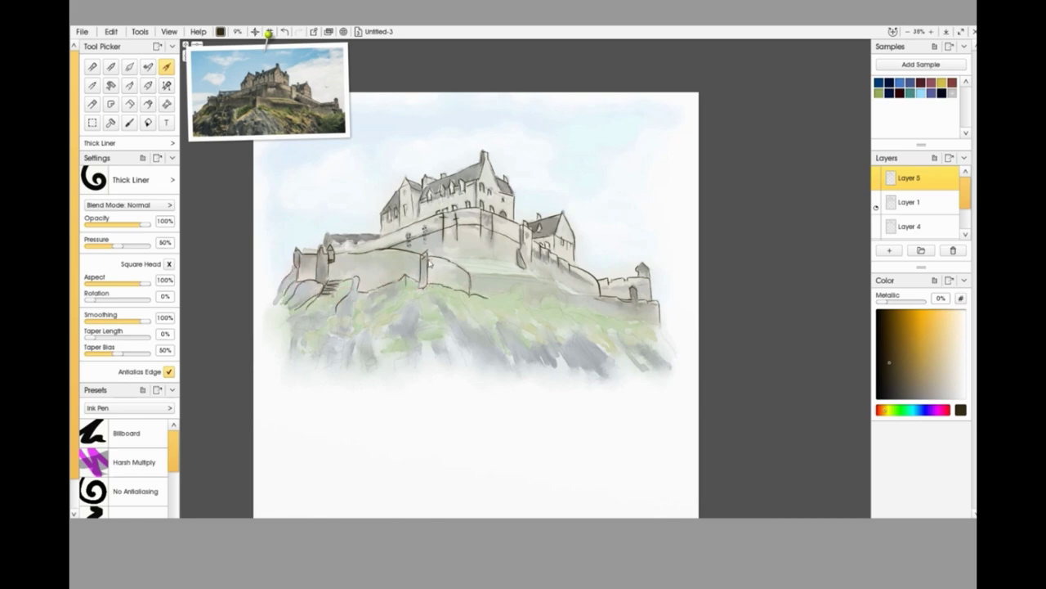
mouse_move(429, 262)
mouse_down()
mouse_move(473, 282)
mouse_move(347, 261)
mouse_move(394, 256)
mouse_move(540, 282)
mouse_up()
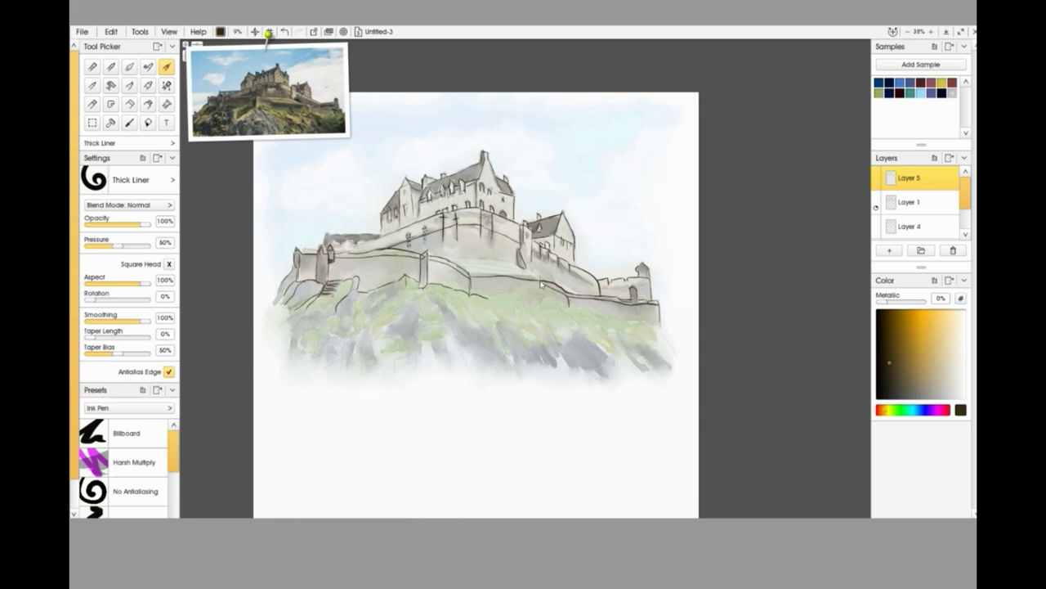
mouse_move(453, 259)
mouse_down()
mouse_move(568, 283)
mouse_move(546, 282)
mouse_move(584, 300)
mouse_up()
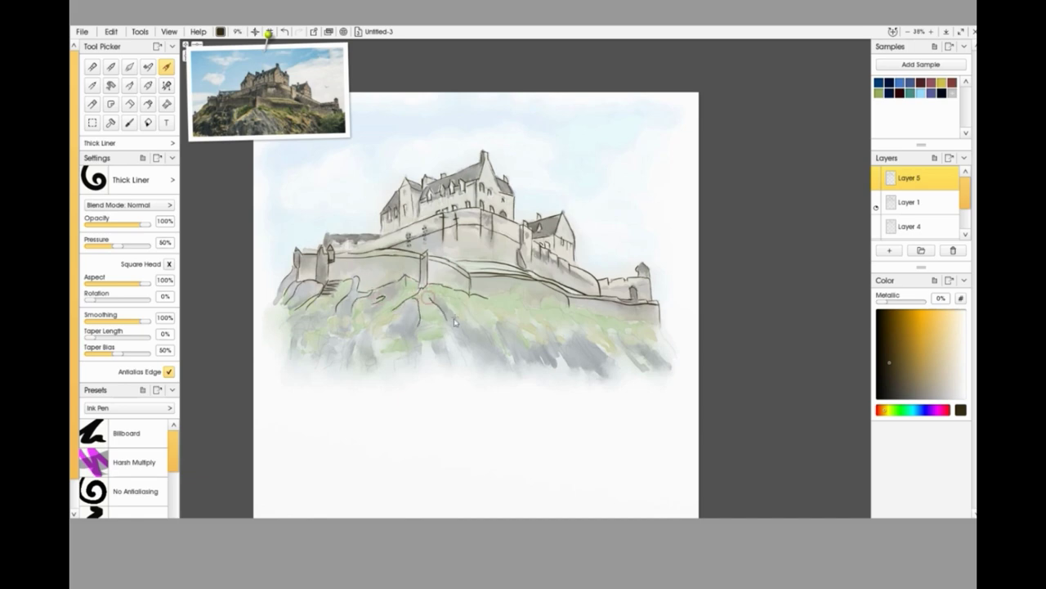
mouse_move(423, 336)
mouse_down()
mouse_move(444, 329)
mouse_move(385, 350)
mouse_up()
mouse_move(441, 298)
mouse_down()
mouse_move(516, 373)
mouse_move(508, 342)
mouse_move(554, 348)
mouse_move(535, 343)
mouse_move(548, 335)
mouse_move(588, 351)
mouse_move(572, 339)
mouse_move(586, 336)
mouse_move(625, 357)
mouse_up()
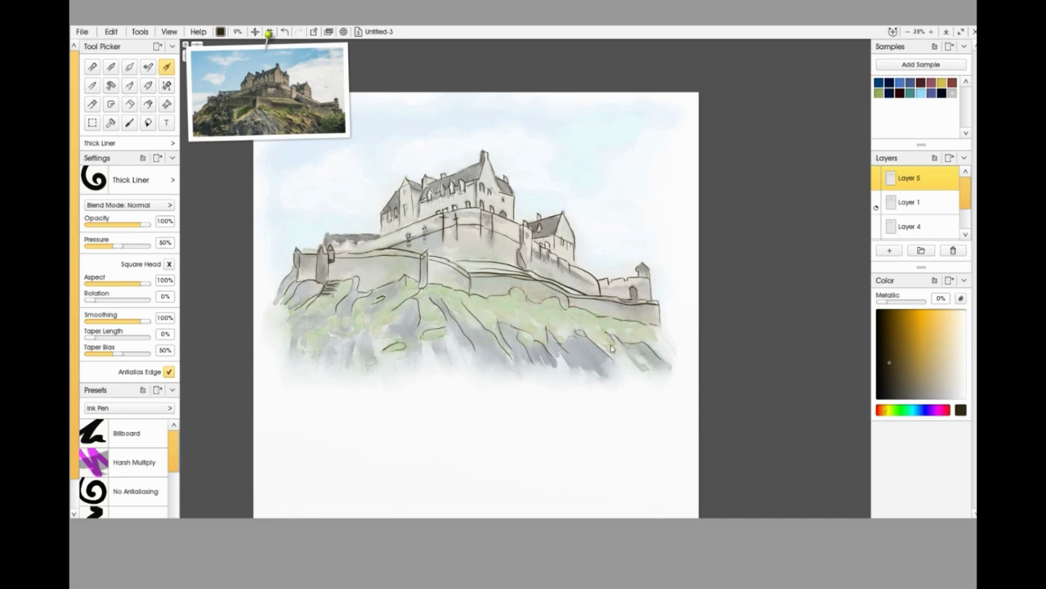
Outline the left outbuilding roofs and add short ink accents along the lower ramparts, right-hand walls and upper slope.
drag(324, 233, 367, 237)
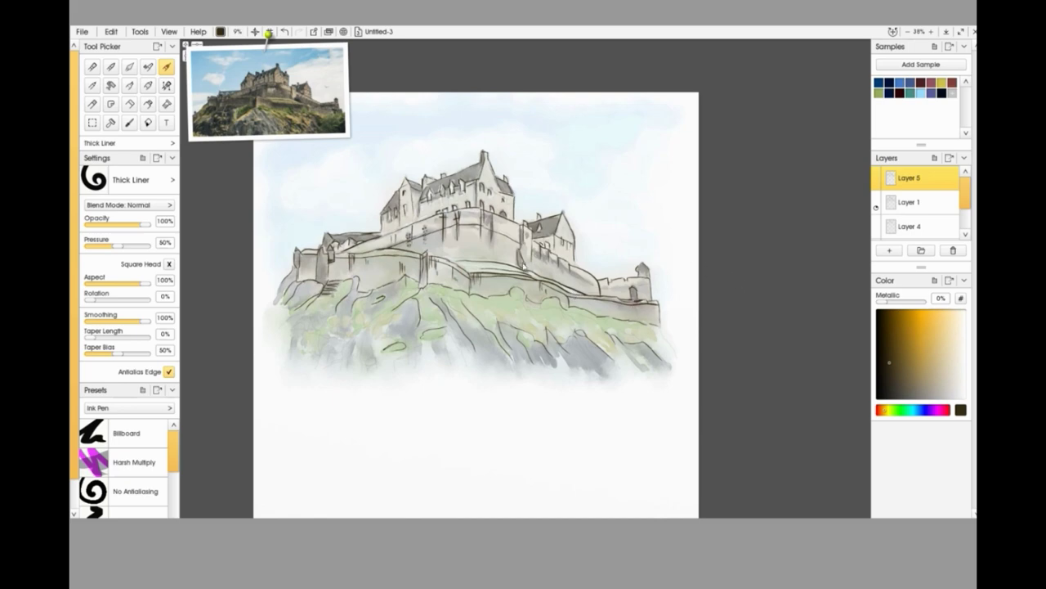
mouse_move(527, 262)
mouse_down()
mouse_move(596, 296)
mouse_move(556, 260)
mouse_move(615, 289)
mouse_move(600, 310)
mouse_move(635, 267)
mouse_move(649, 296)
mouse_up()
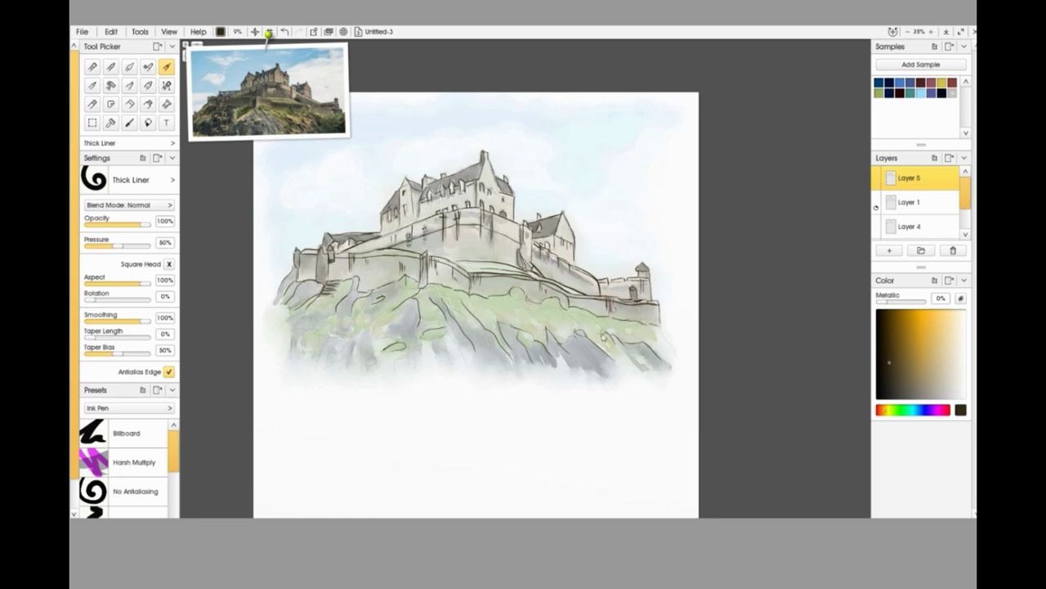
drag(549, 310, 570, 319)
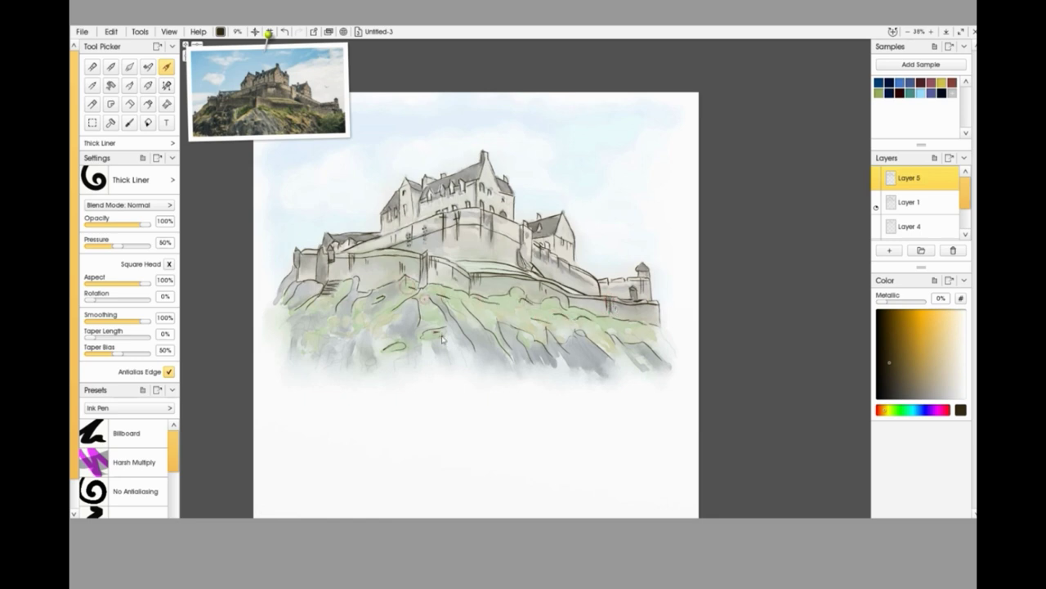
Hatch ink shading onto the central bastion, the main castle roofs and the right-hand outbuilding roof.
mouse_move(436, 223)
mouse_down()
mouse_move(436, 242)
mouse_move(425, 242)
mouse_up()
drag(466, 205, 467, 219)
drag(430, 180, 425, 193)
mouse_move(470, 167)
mouse_down()
mouse_move(464, 178)
mouse_move(477, 174)
mouse_up()
drag(497, 176, 504, 186)
drag(558, 215, 550, 230)
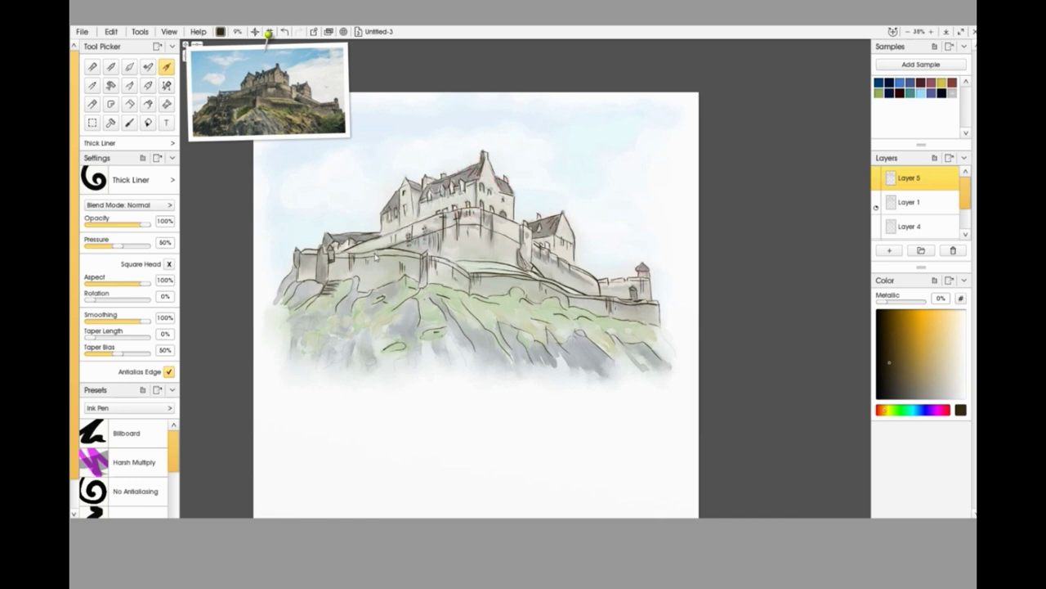
Add ink accents to the left turrets, the grassy slopes, the main building's left gable and the bastion's right edge.
drag(319, 250, 324, 263)
mouse_move(335, 317)
mouse_down()
mouse_move(365, 342)
mouse_move(341, 333)
mouse_move(400, 324)
mouse_move(369, 340)
mouse_move(391, 318)
mouse_up()
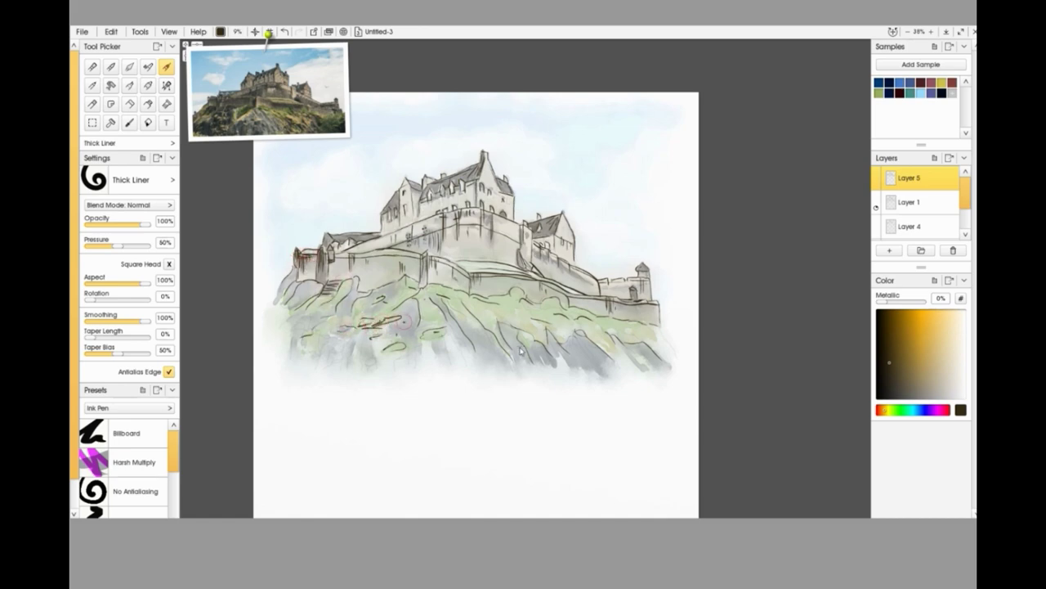
mouse_move(598, 337)
mouse_down()
mouse_move(636, 358)
mouse_move(656, 332)
mouse_up()
drag(421, 196, 424, 214)
drag(410, 178, 420, 200)
drag(509, 224, 521, 263)
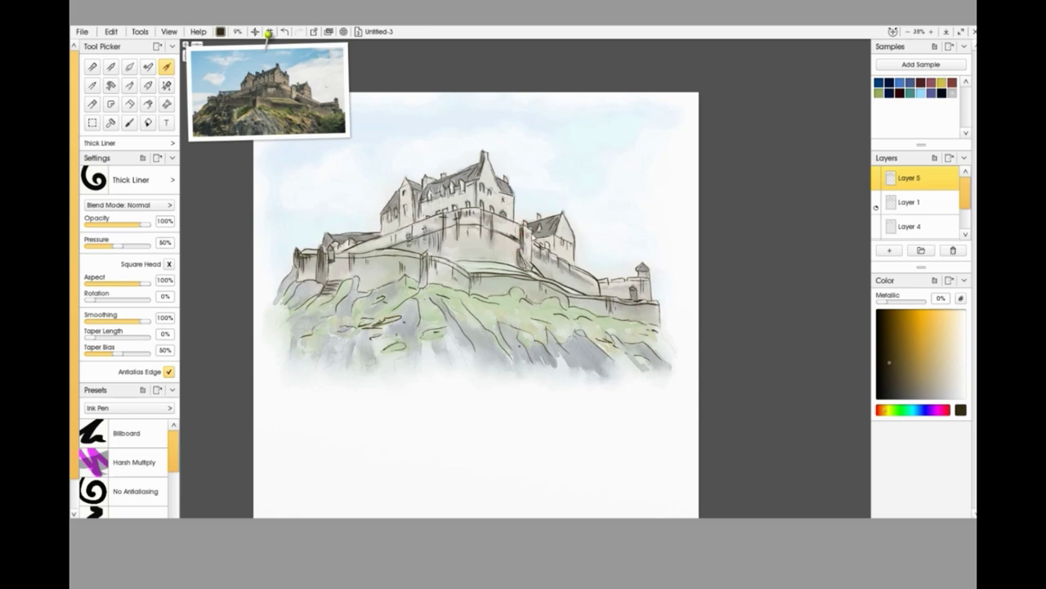
Lower the opacity of Layer 5 to soften the ink lines over the watercolor.
click(877, 206)
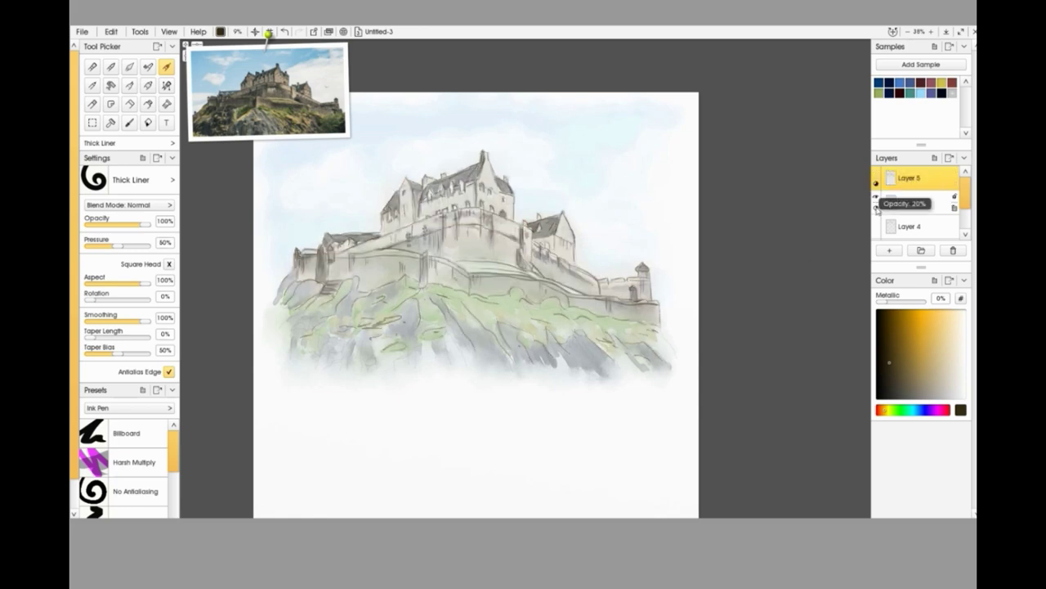
click(875, 175)
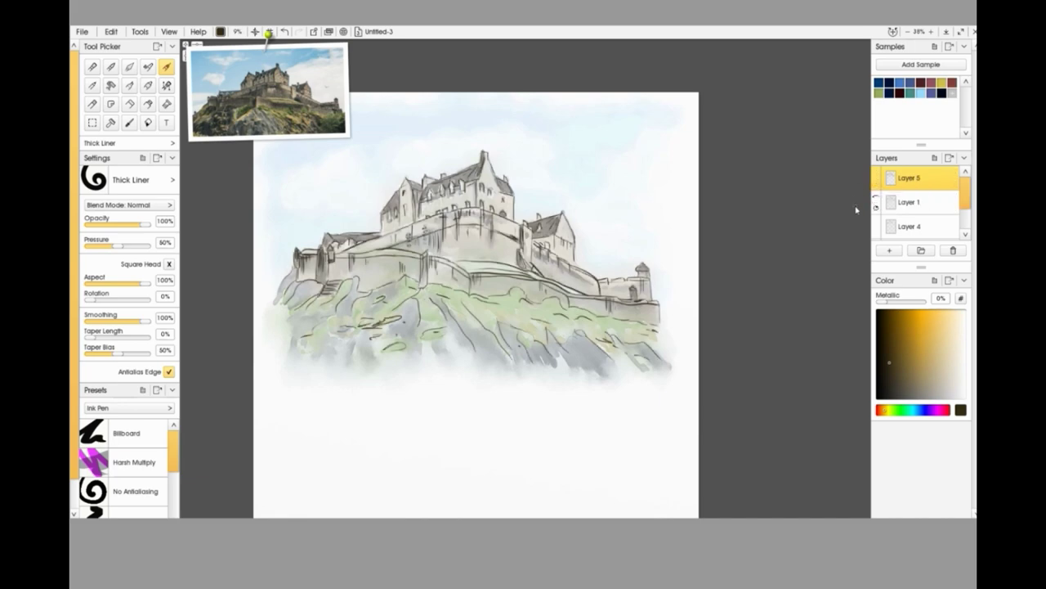
scroll(536, 311, down, 3)
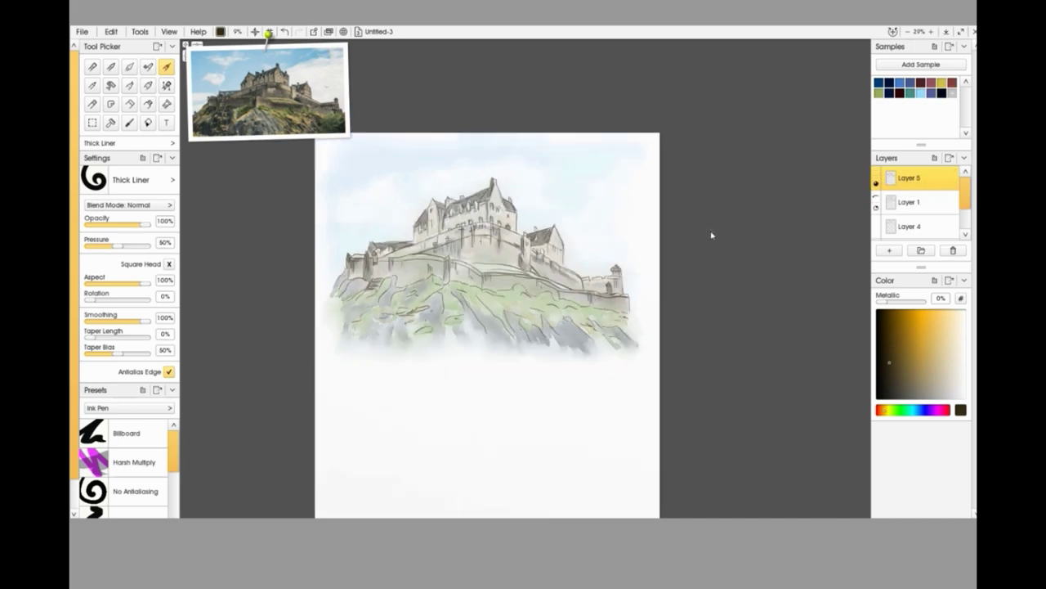
scroll(536, 311, up, 1)
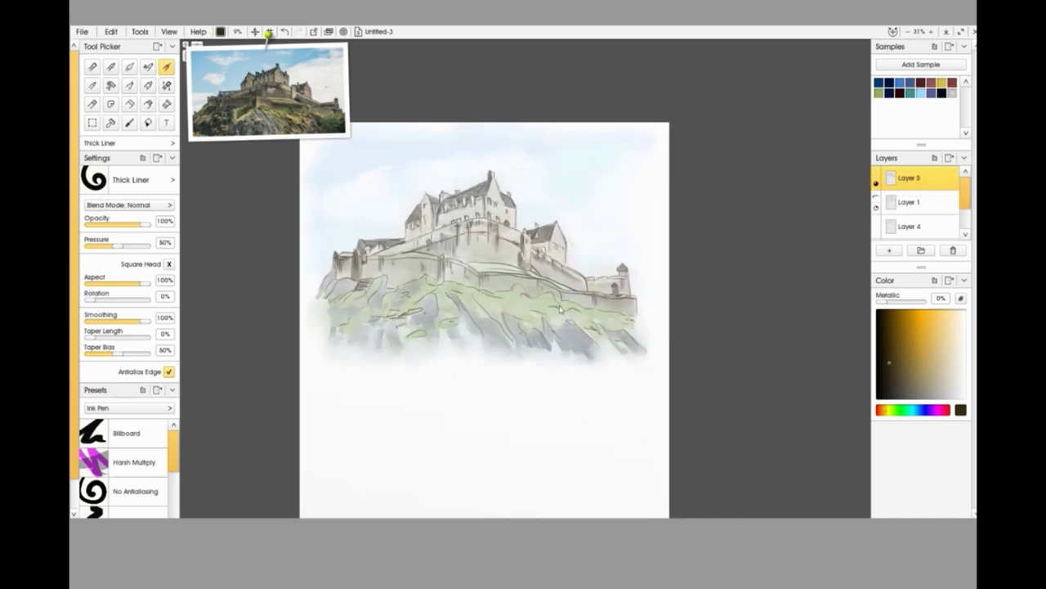